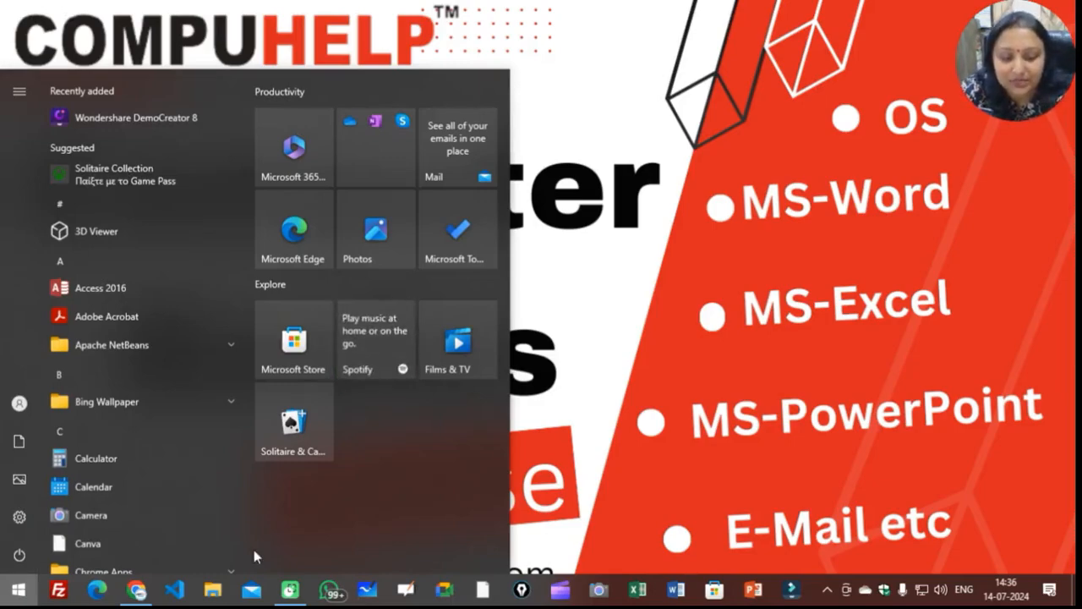
Launch Excel 2016 and create a blank workbook.
text(ex)
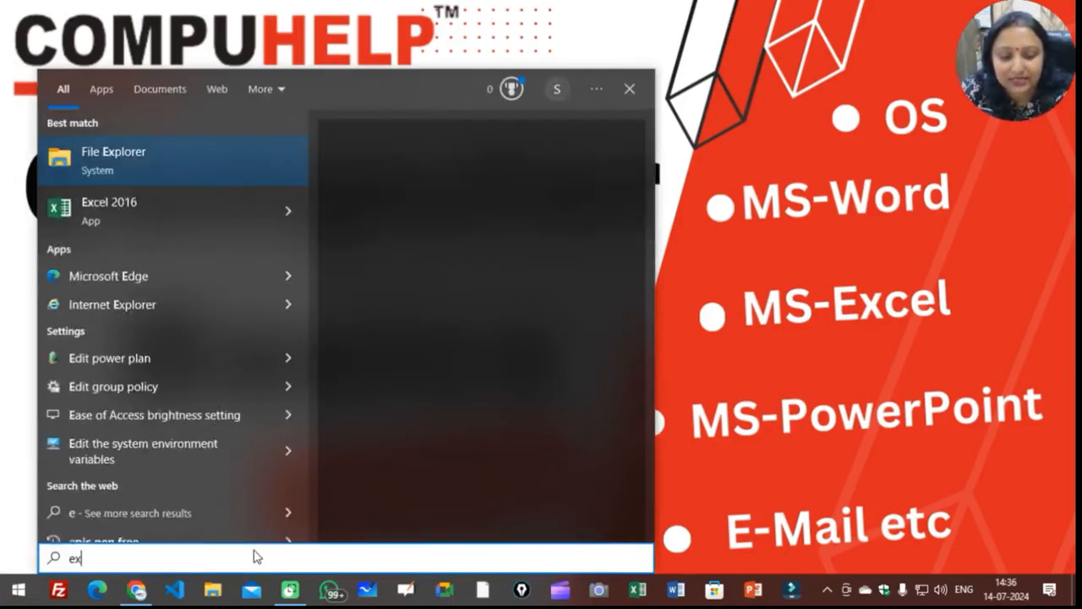
text(c)
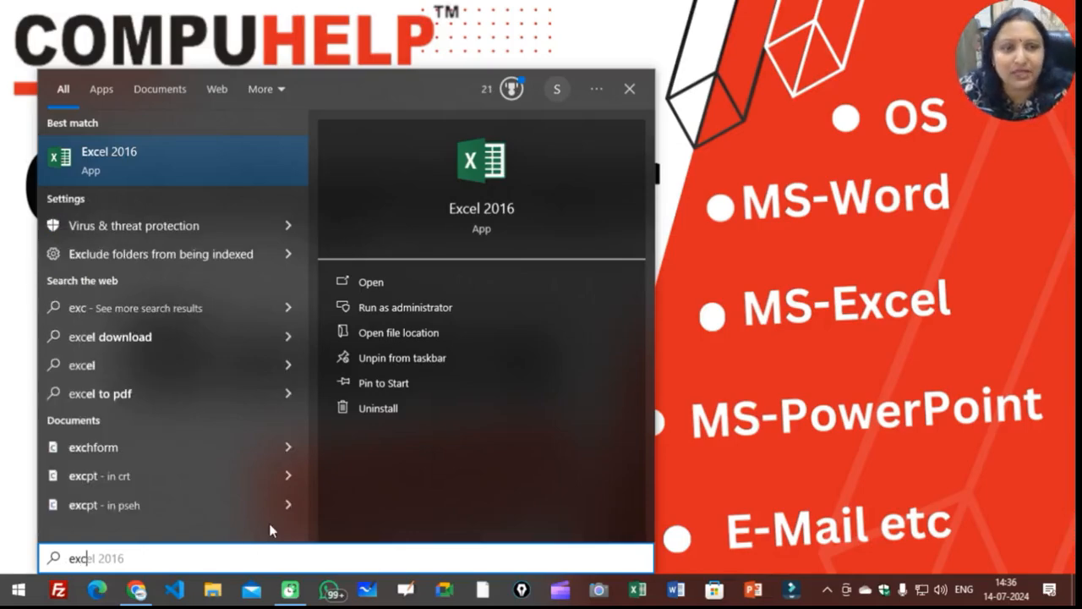
click(134, 172)
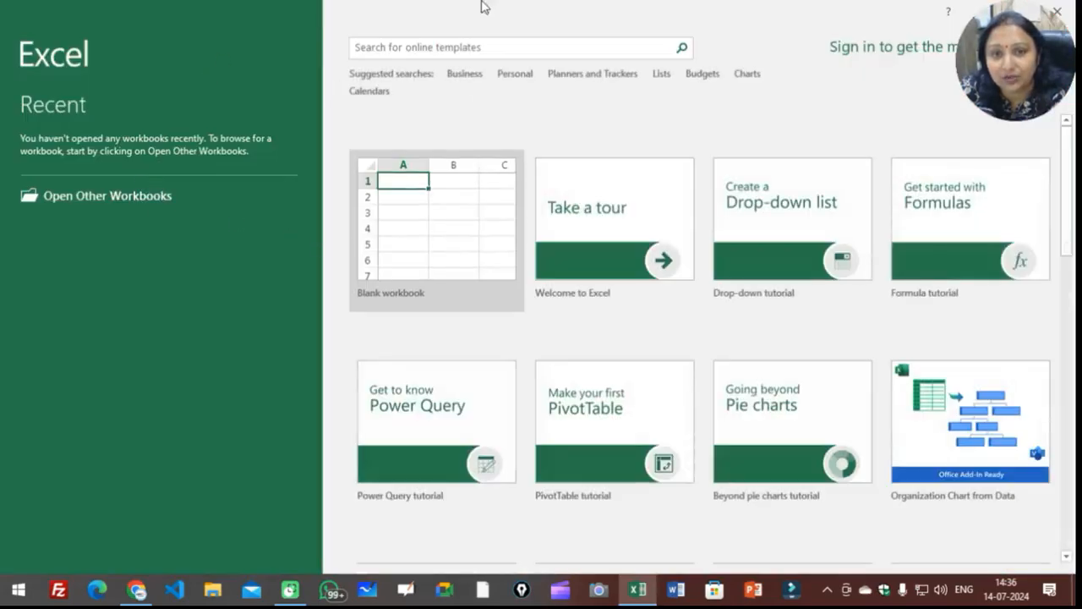
click(423, 233)
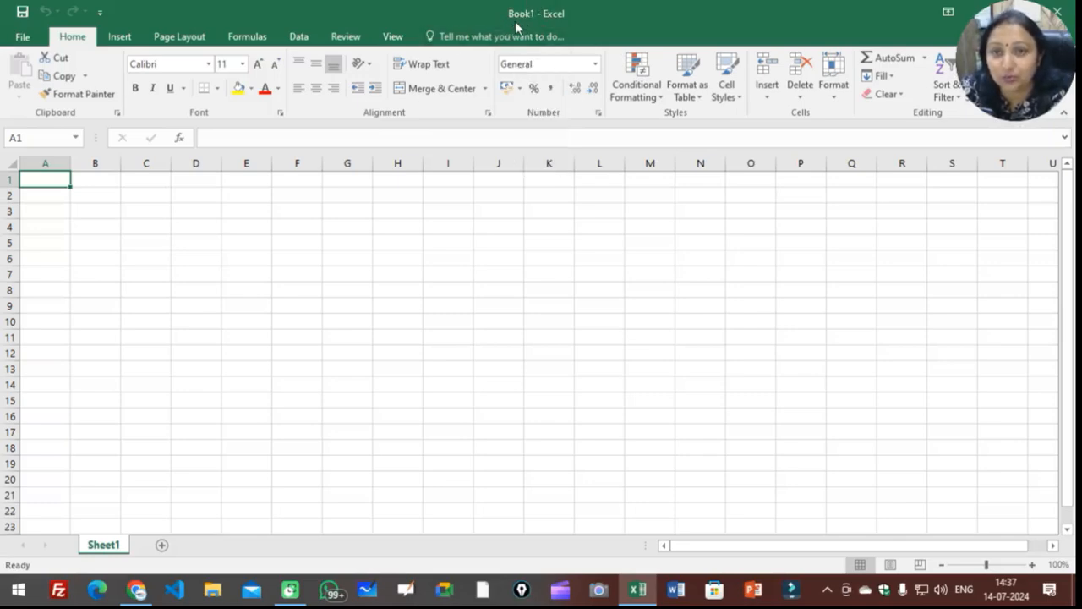
click(410, 243)
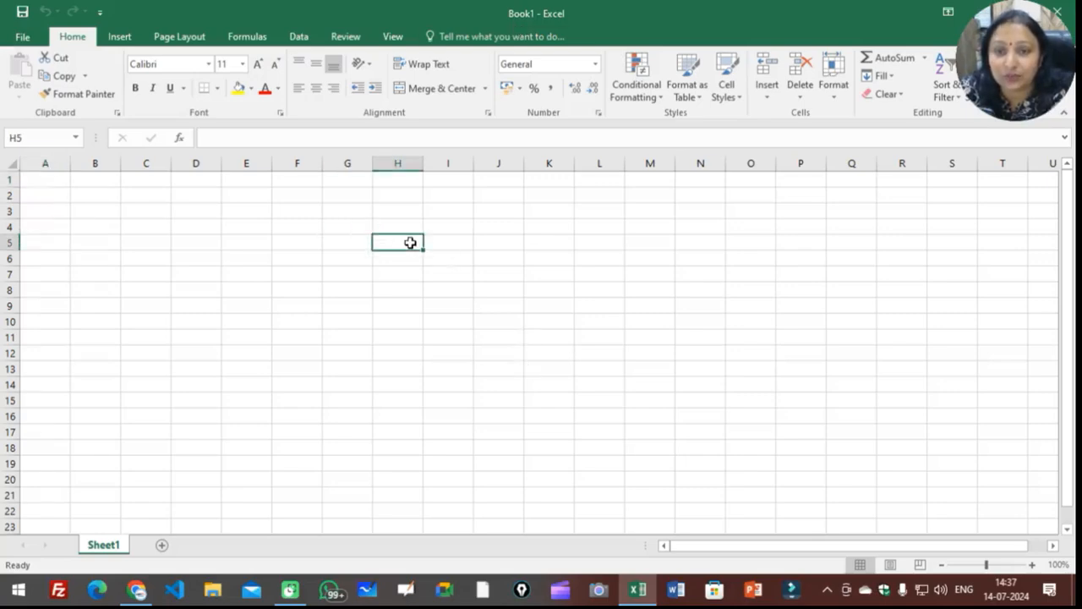
click(447, 242)
click(462, 276)
click(458, 319)
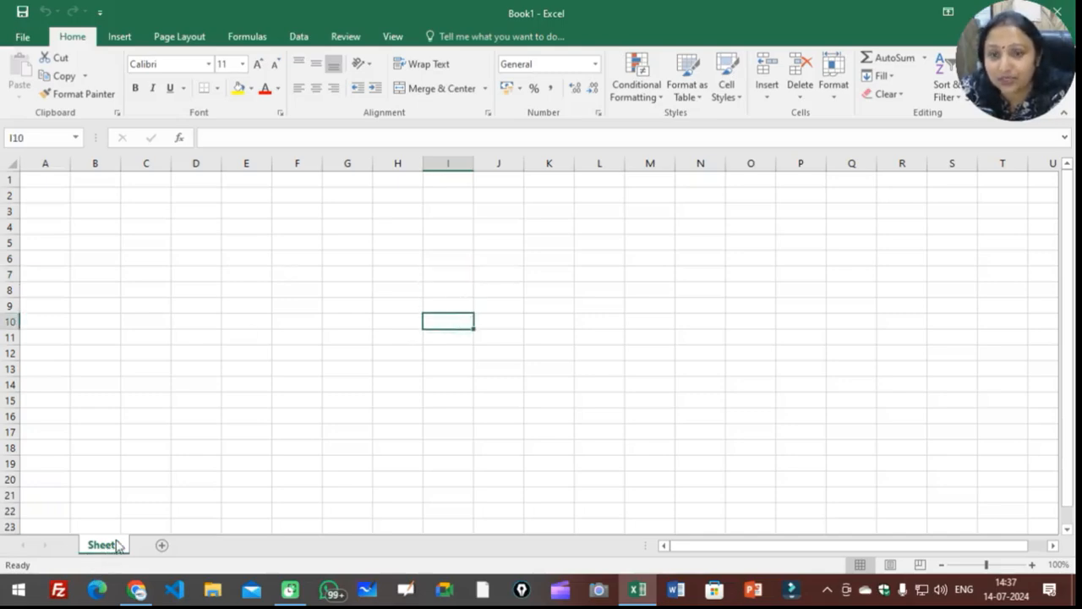
Enter .xlsx in cell G5 and clear the cell again.
click(330, 242)
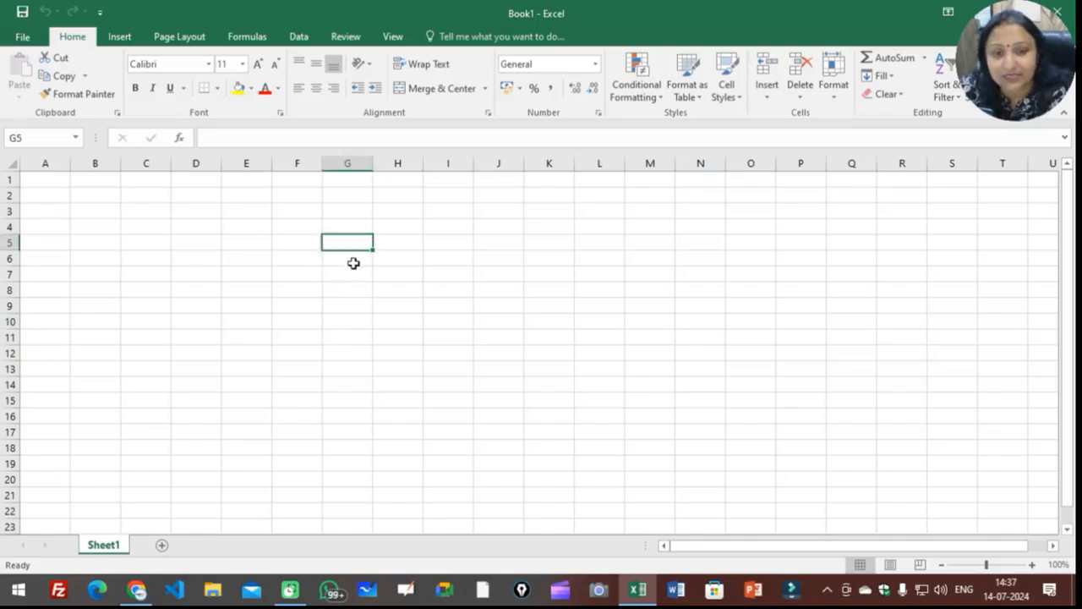
scroll(348, 260, up, 4)
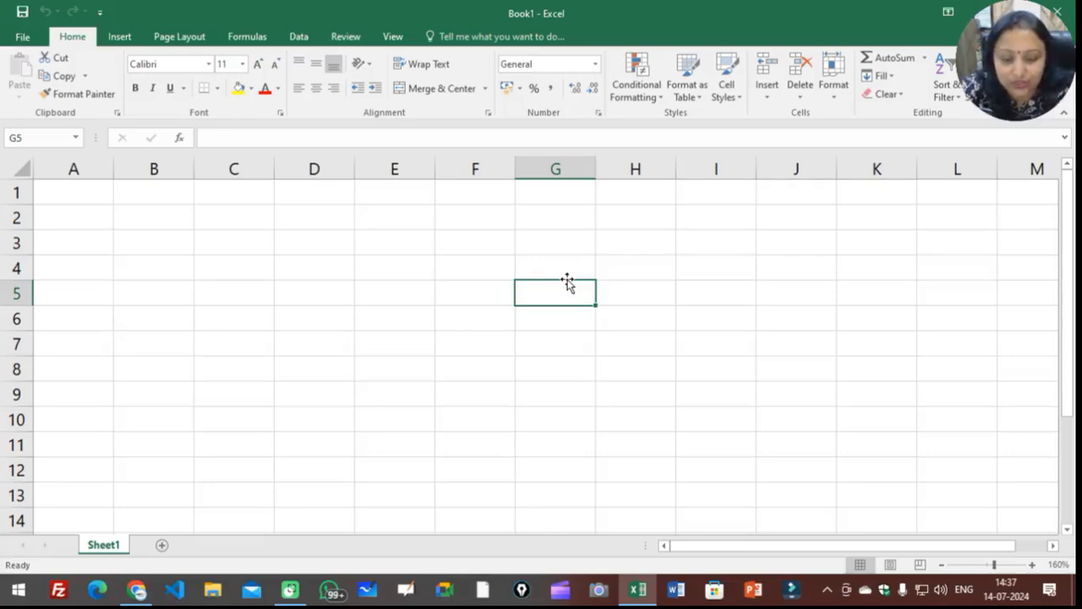
text(.xl)
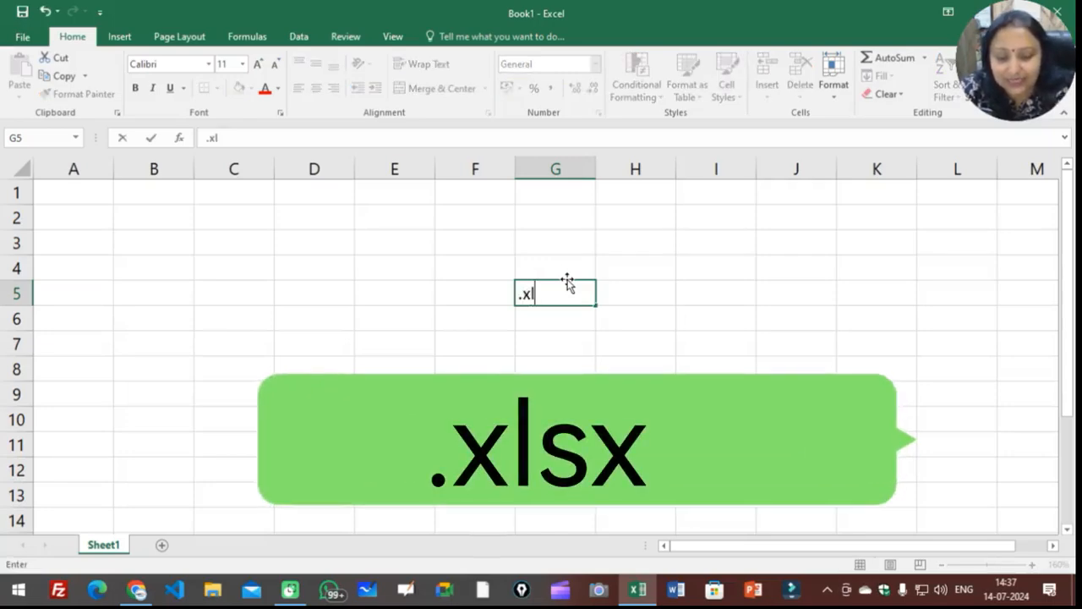
text(s)
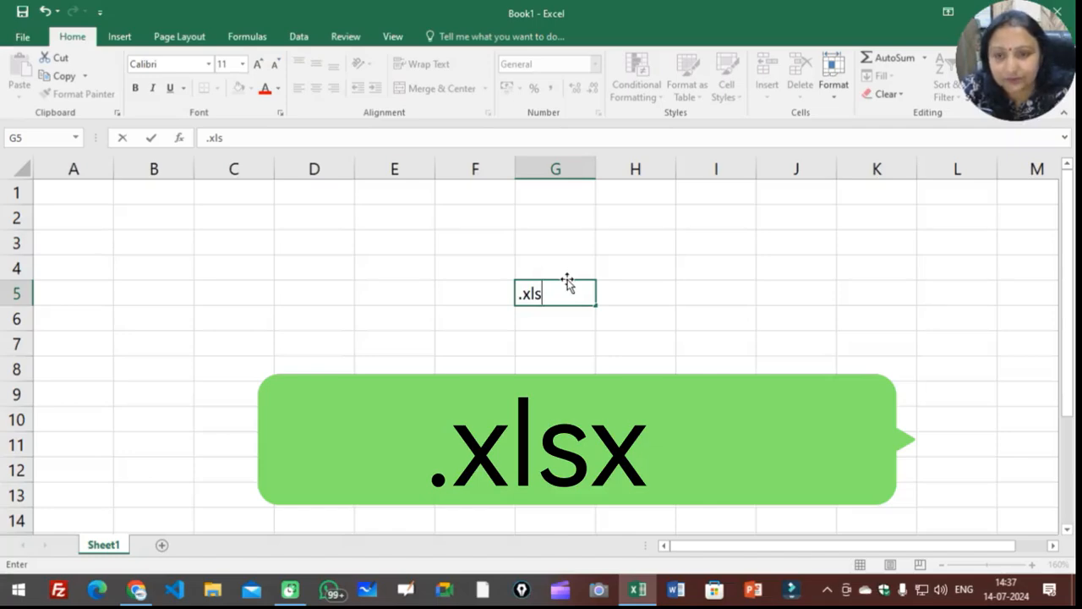
text(x)
key(Return)
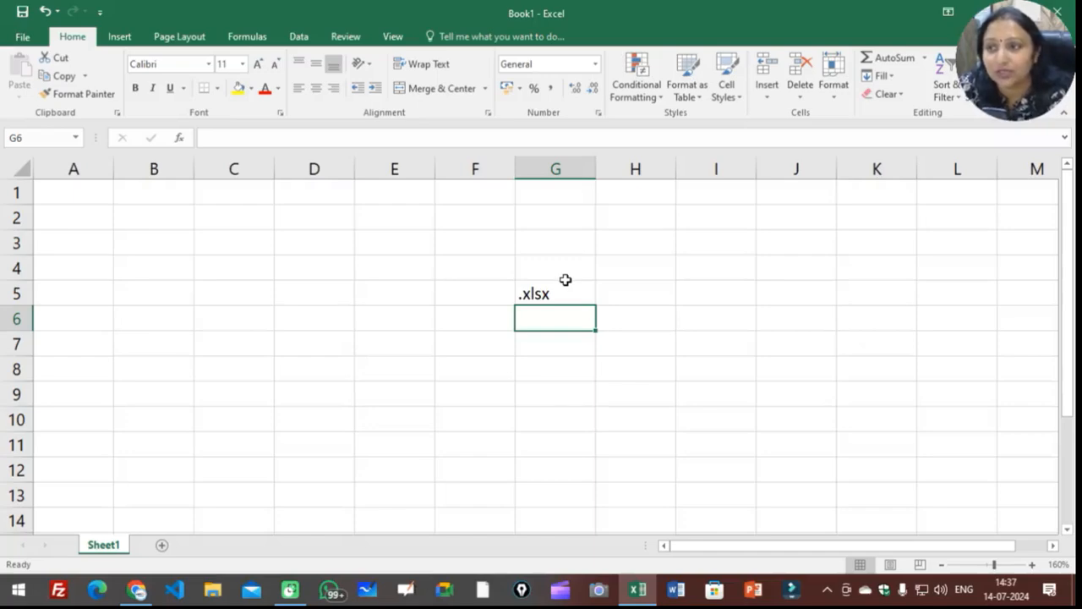
click(539, 284)
key(Delete)
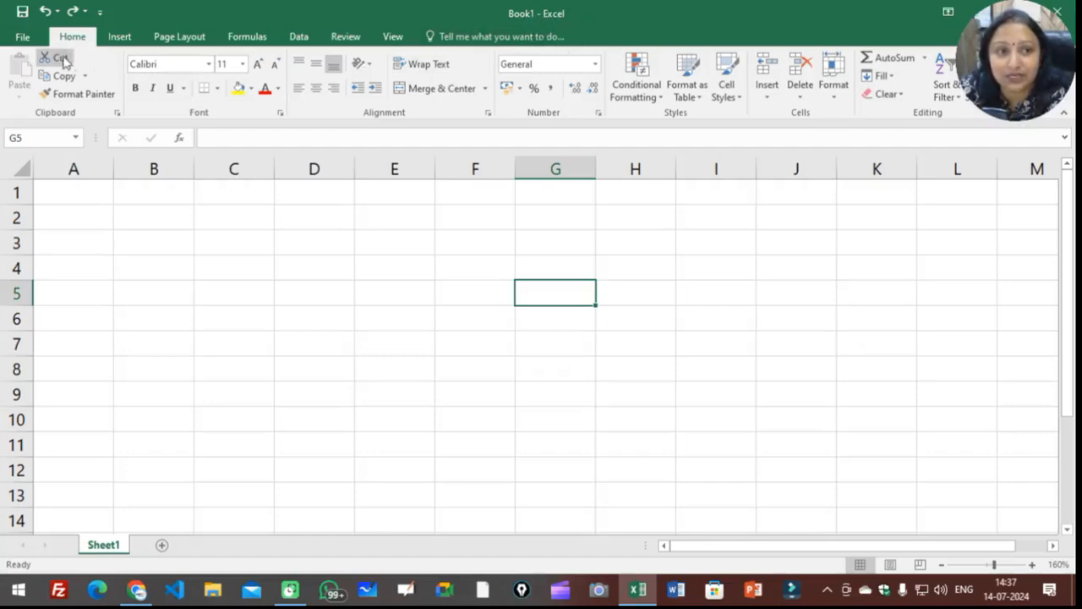
click(120, 36)
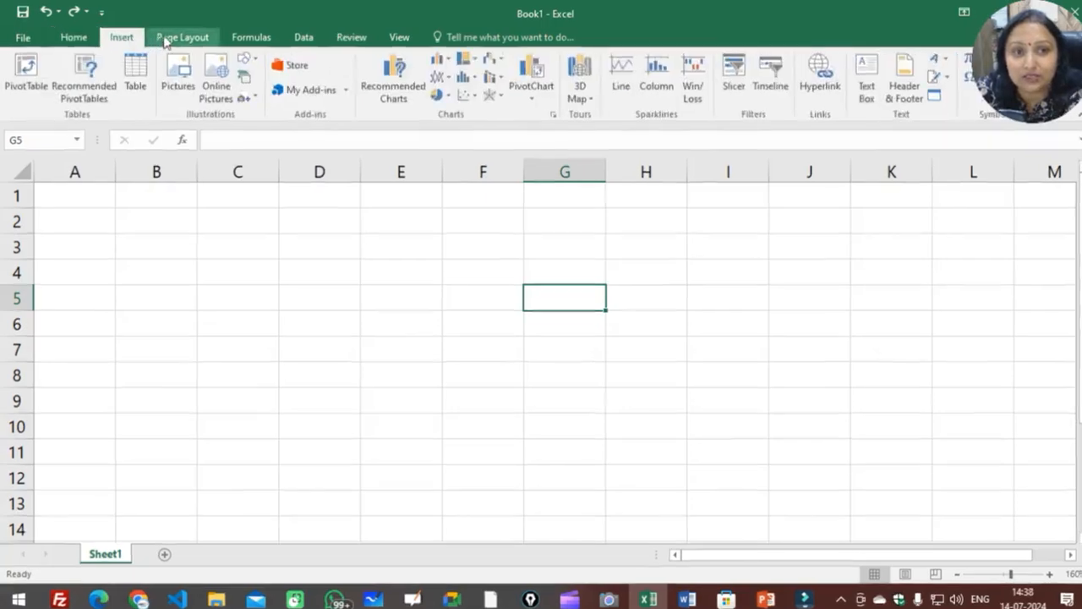
click(179, 36)
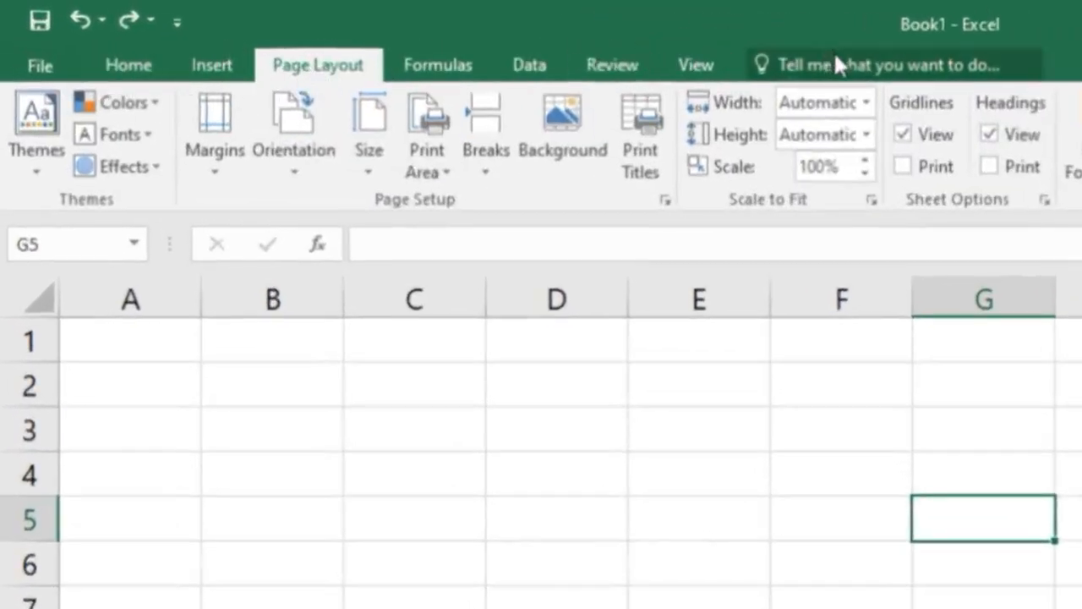
click(128, 71)
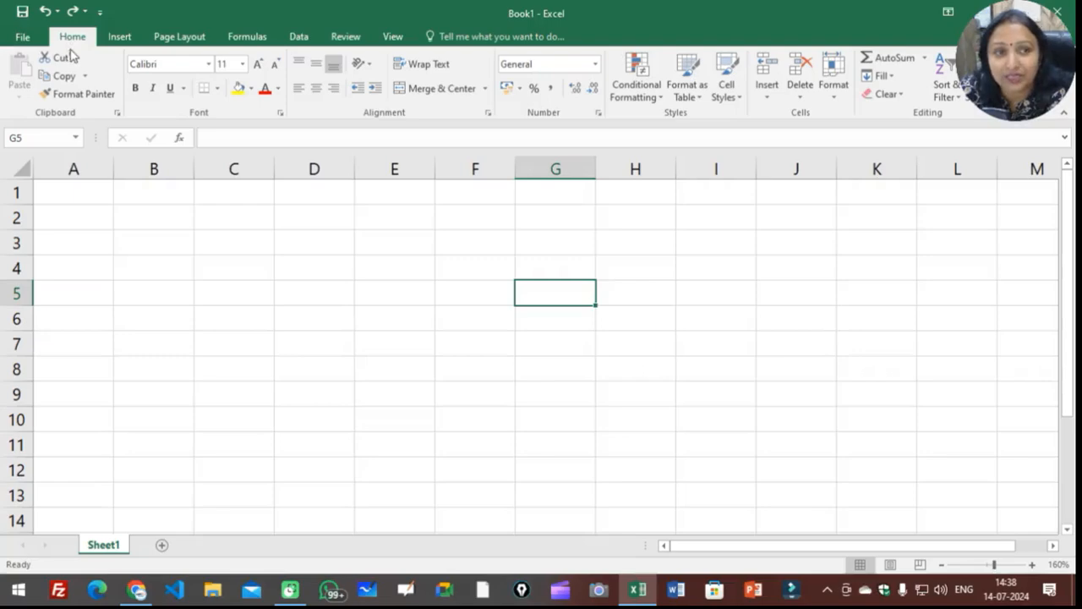
click(119, 38)
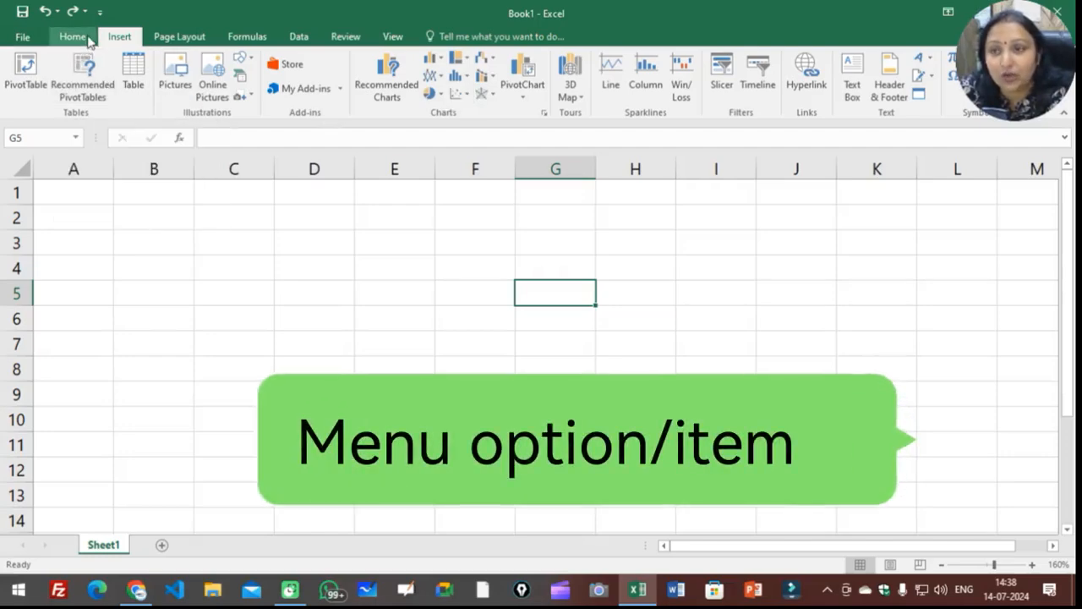
click(198, 264)
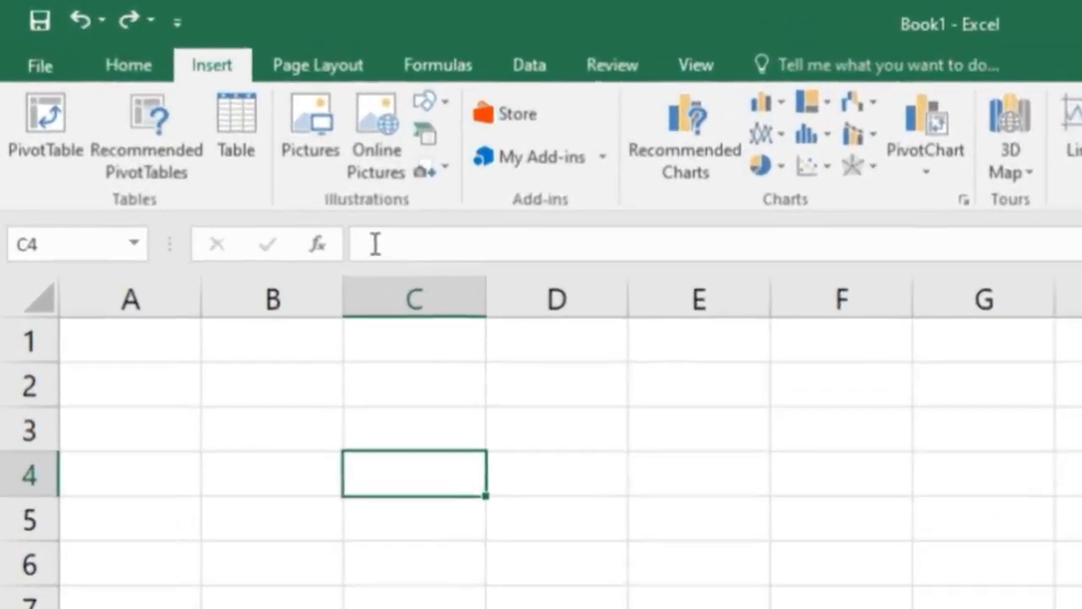
click(379, 245)
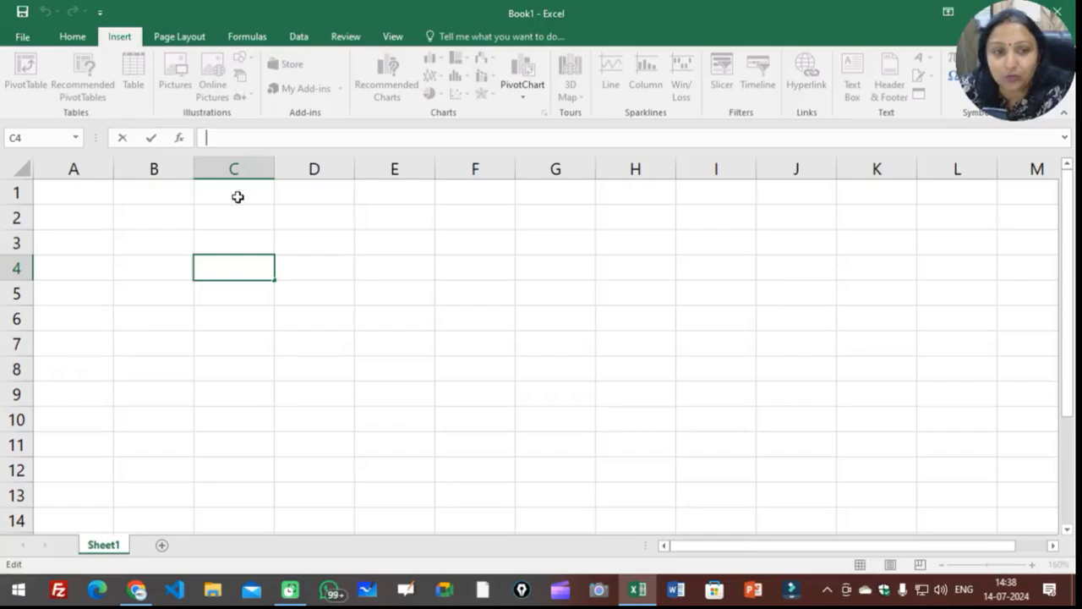
key(Return)
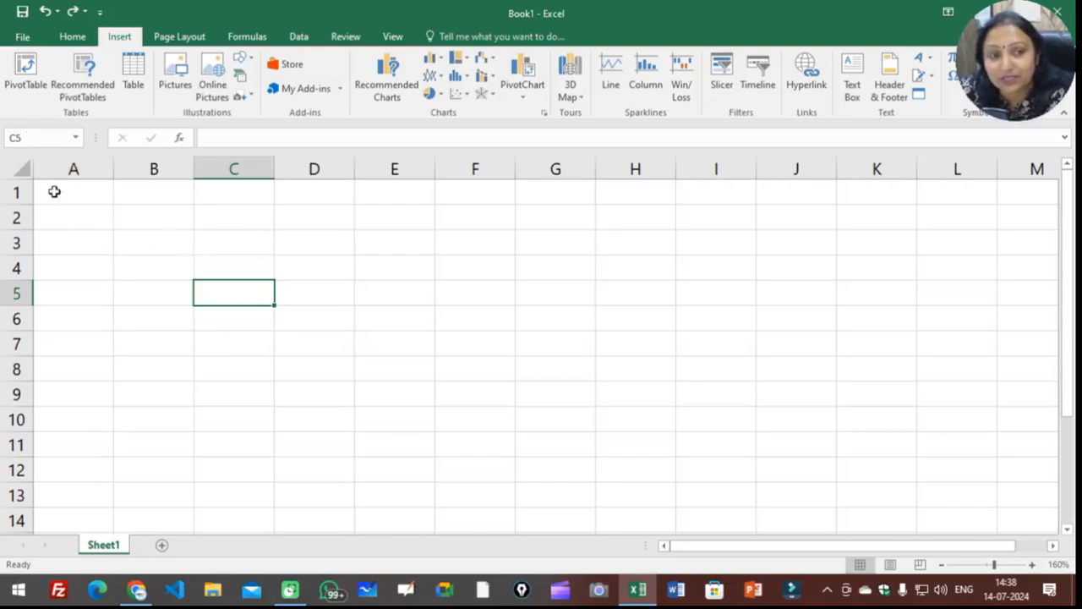
Select a block of cells in the grid, finishing with the range C2:G11.
mouse_move(155, 208)
mouse_down()
mouse_move(394, 278)
mouse_move(713, 423)
mouse_up()
click(395, 317)
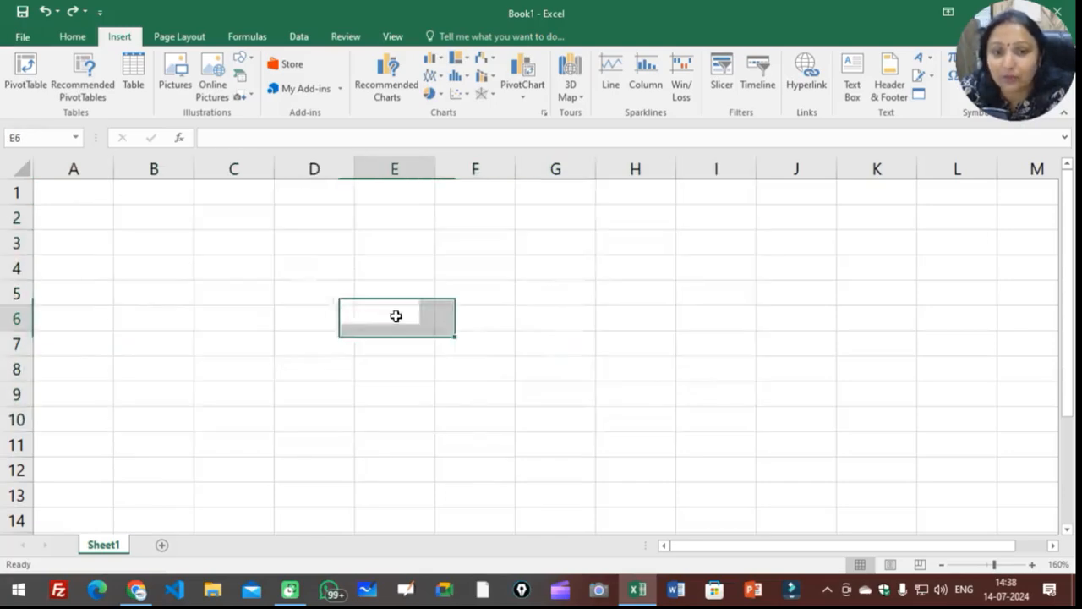
click(213, 229)
mouse_move(213, 228)
mouse_down()
mouse_move(380, 389)
mouse_move(563, 410)
mouse_move(578, 435)
mouse_up()
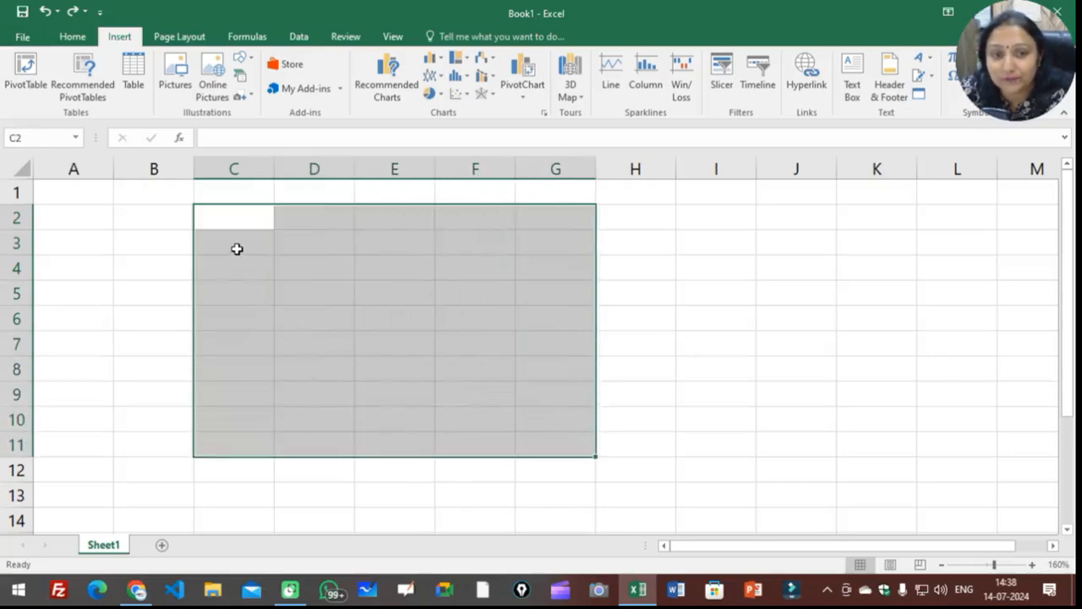
Select entire rows 2, 3 and 4 one at a time, followed by the whole of column B.
click(12, 222)
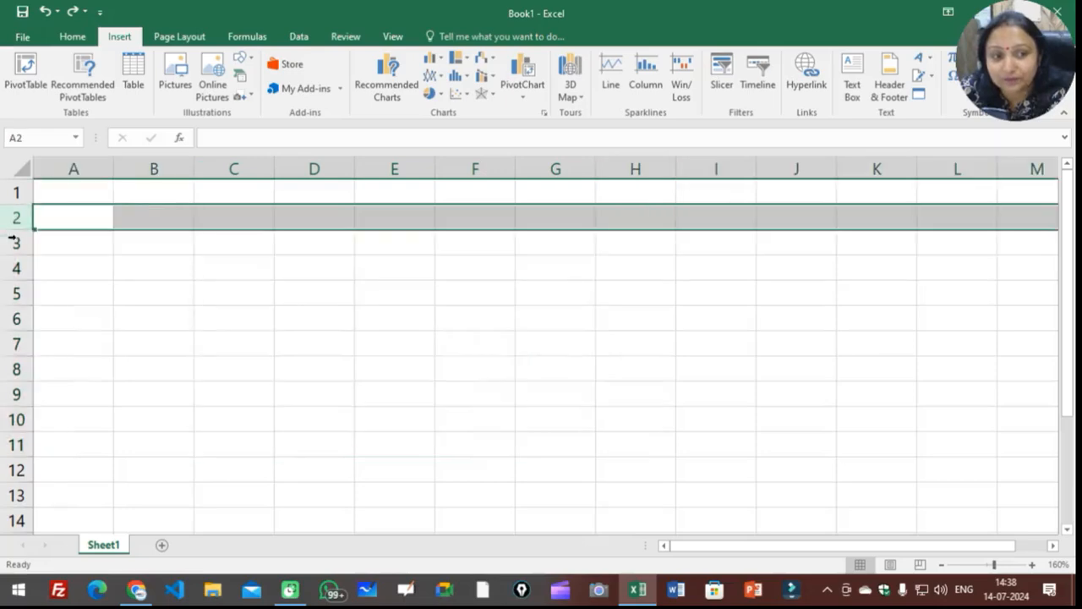
click(13, 243)
click(12, 267)
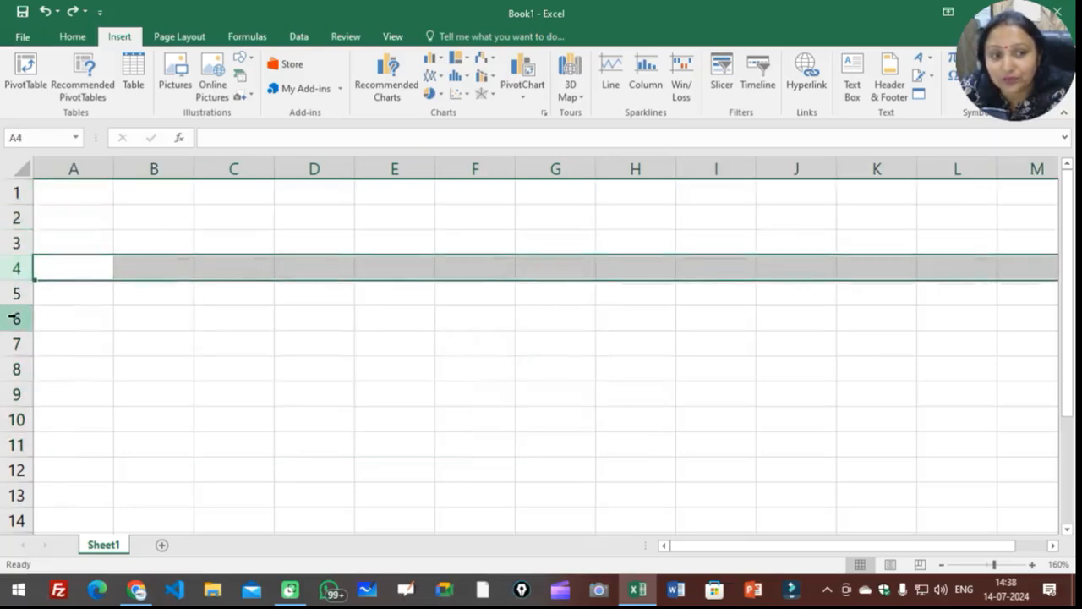
click(140, 164)
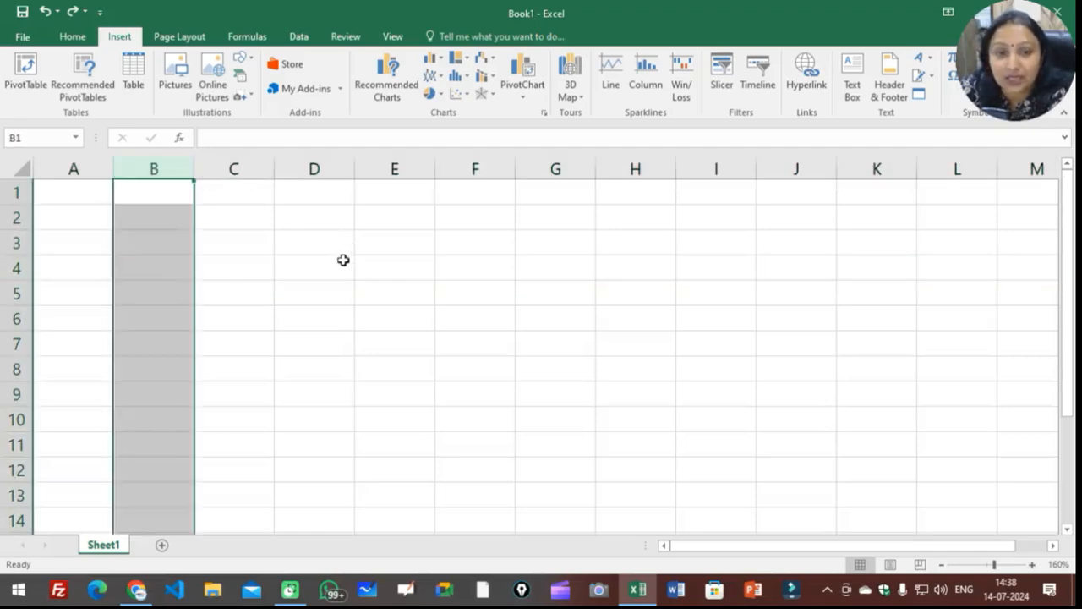
click(304, 243)
click(249, 246)
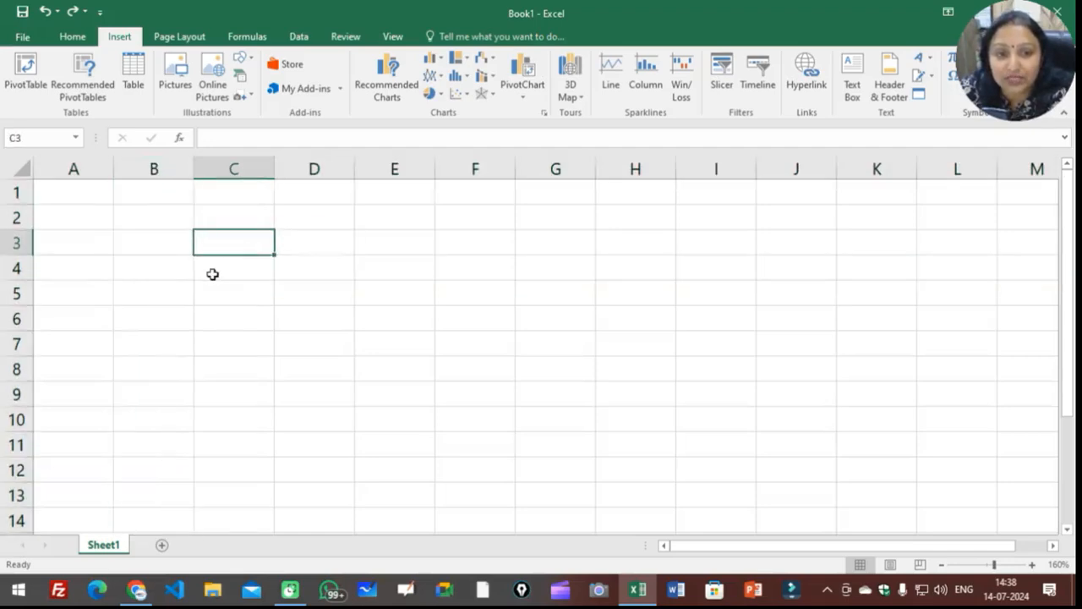
click(212, 273)
click(205, 297)
click(207, 312)
click(299, 314)
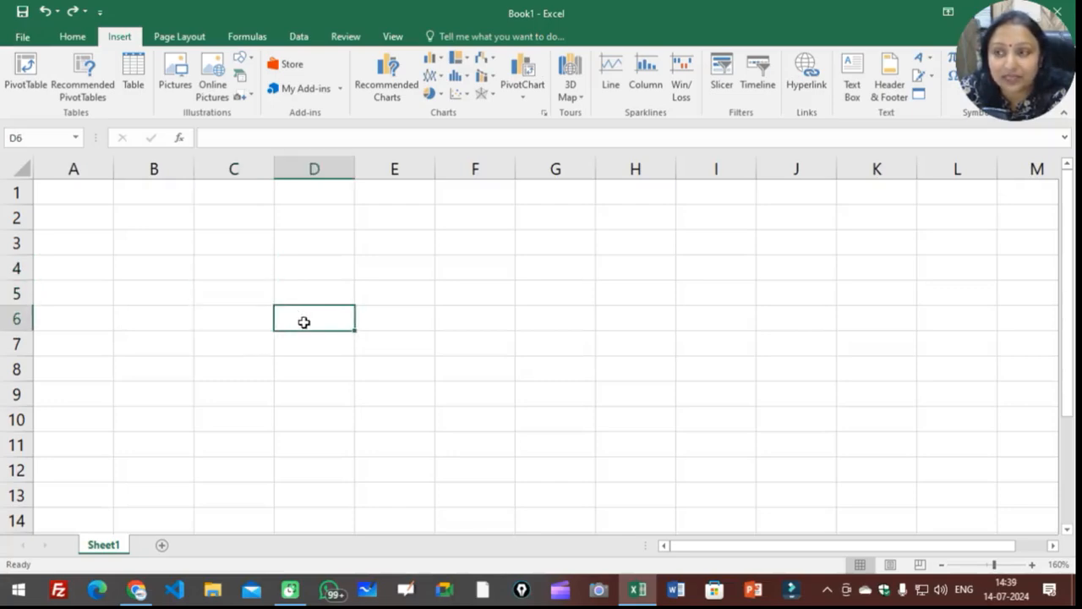
click(198, 221)
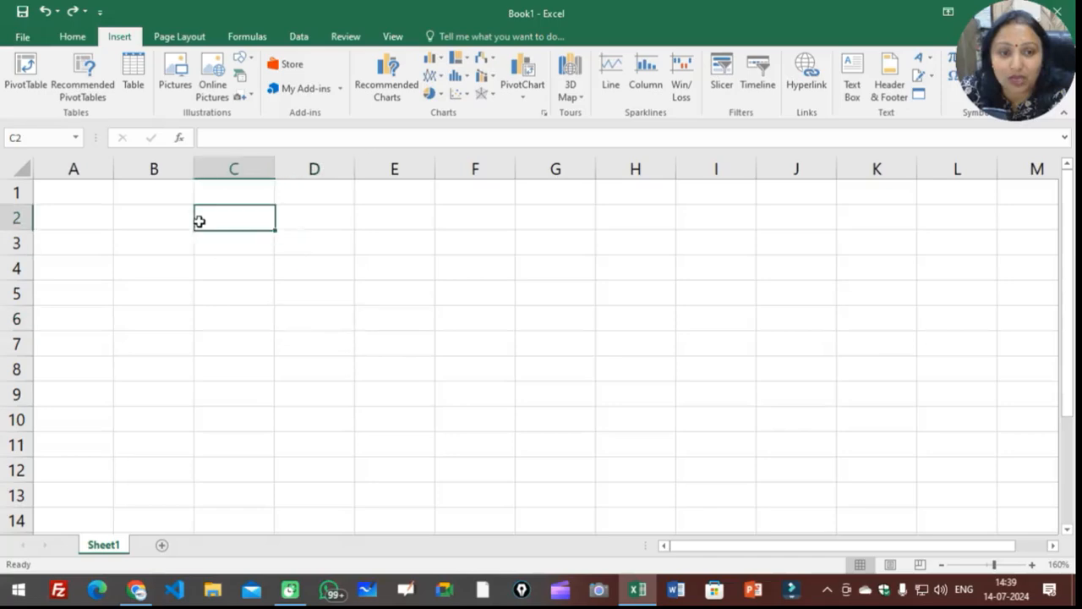
click(165, 237)
click(164, 274)
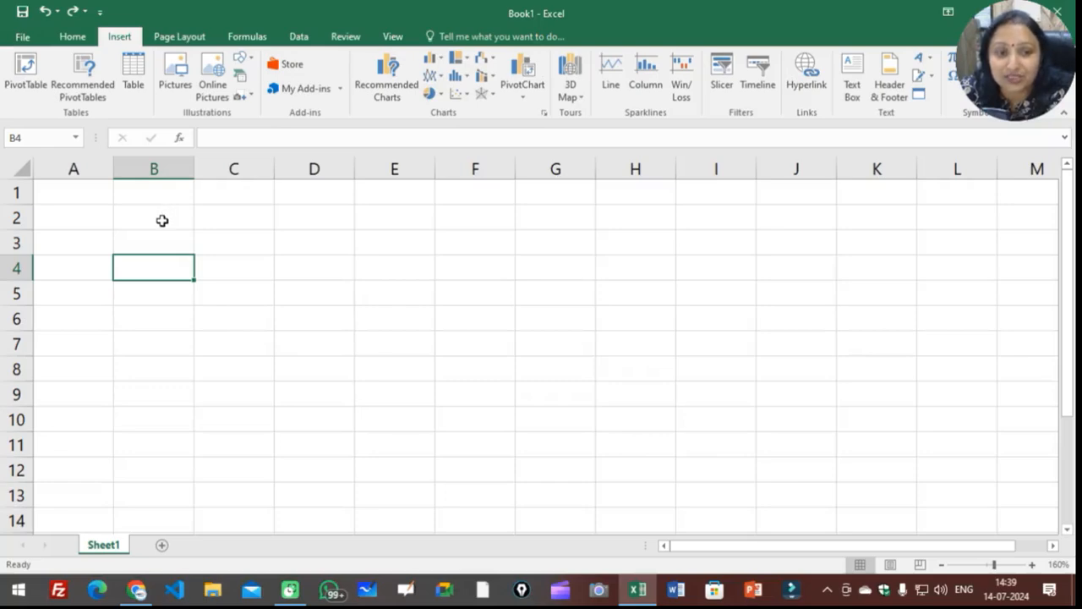
Jump from cell B3 to the last row of the sheet in column B and examine the row numbers there.
scroll(161, 227, down, 16)
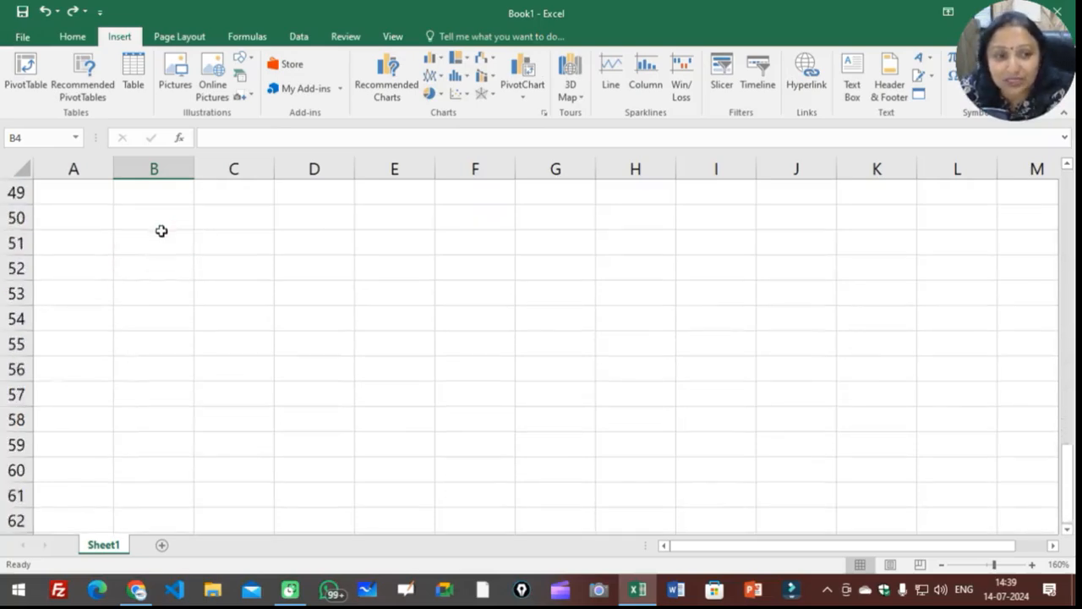
scroll(161, 231, down, 5)
scroll(161, 230, up, 20)
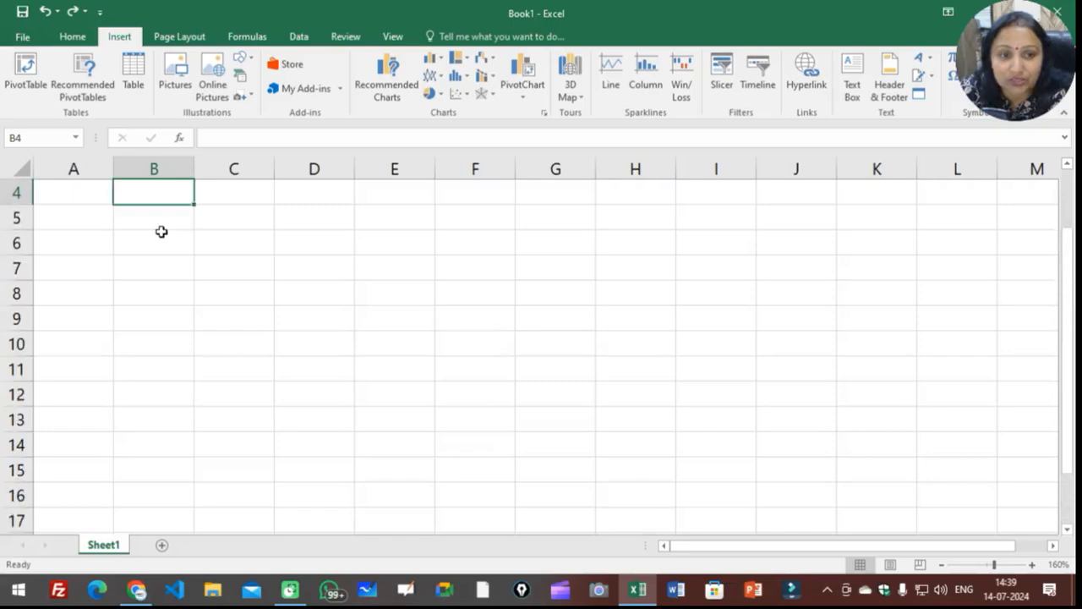
scroll(161, 231, up, 1)
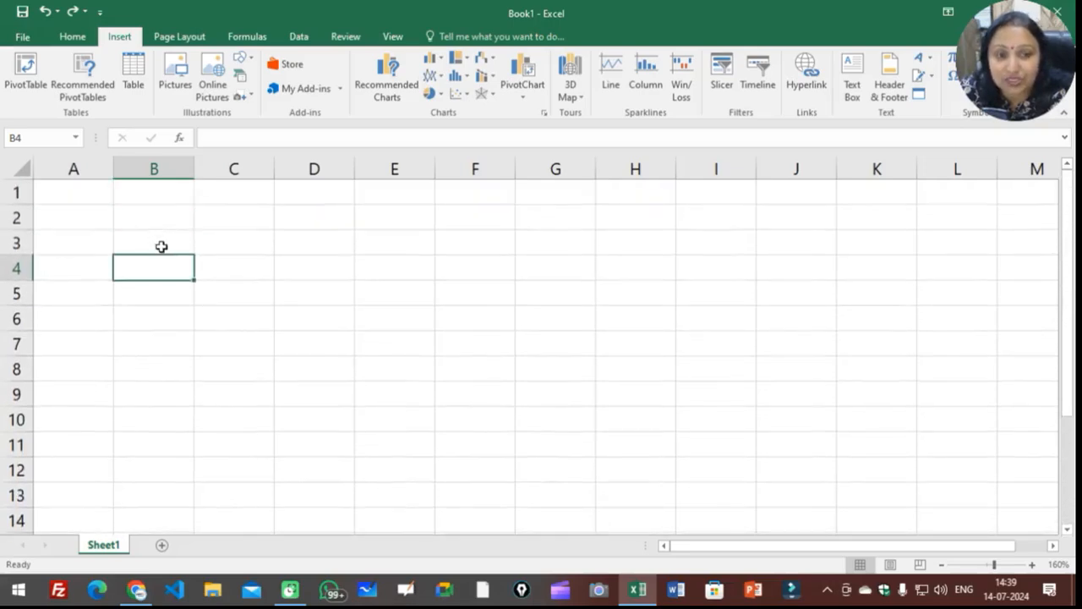
click(162, 246)
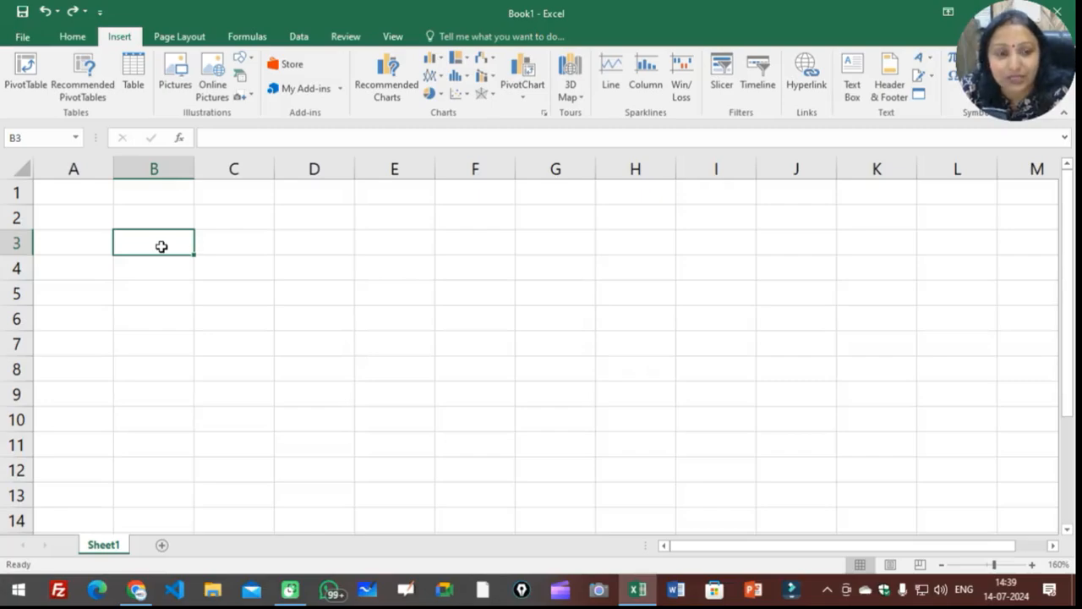
key(ctrl+Down)
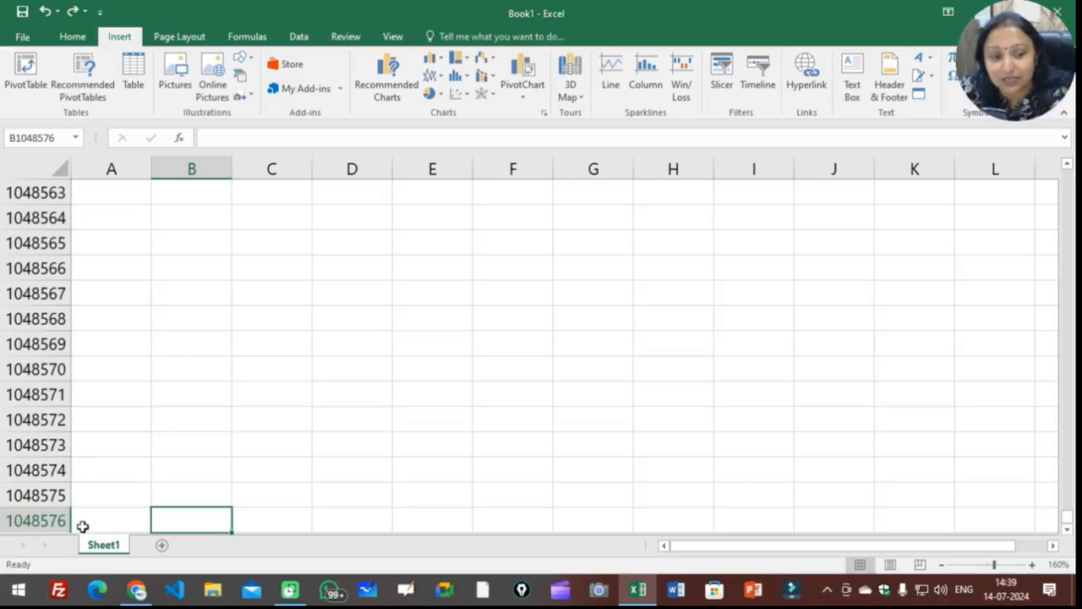
scroll(242, 442, down, 4)
scroll(155, 384, up, 4)
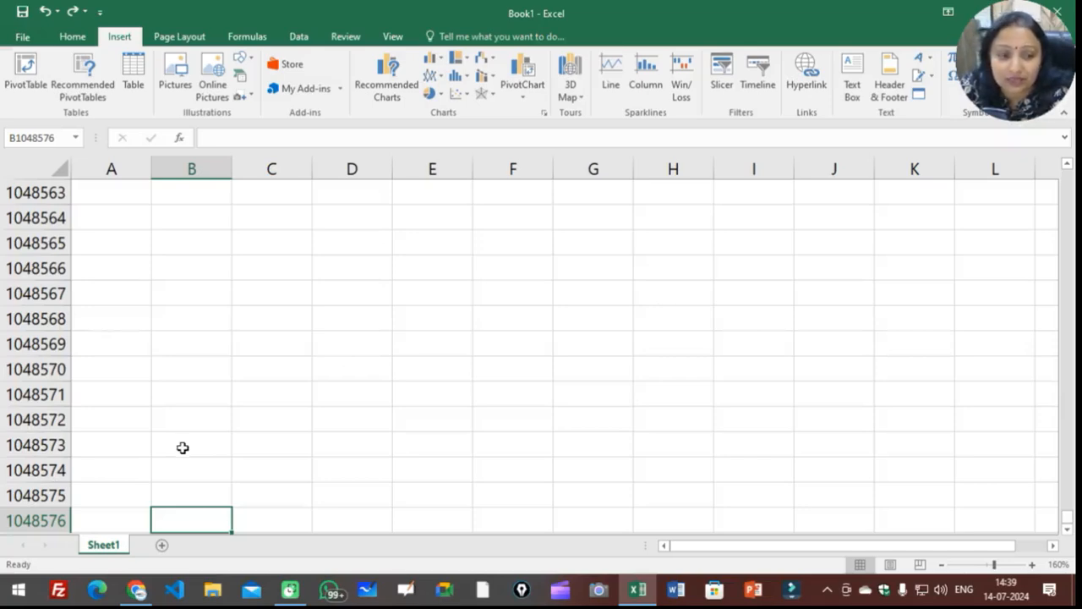
click(209, 275)
click(195, 341)
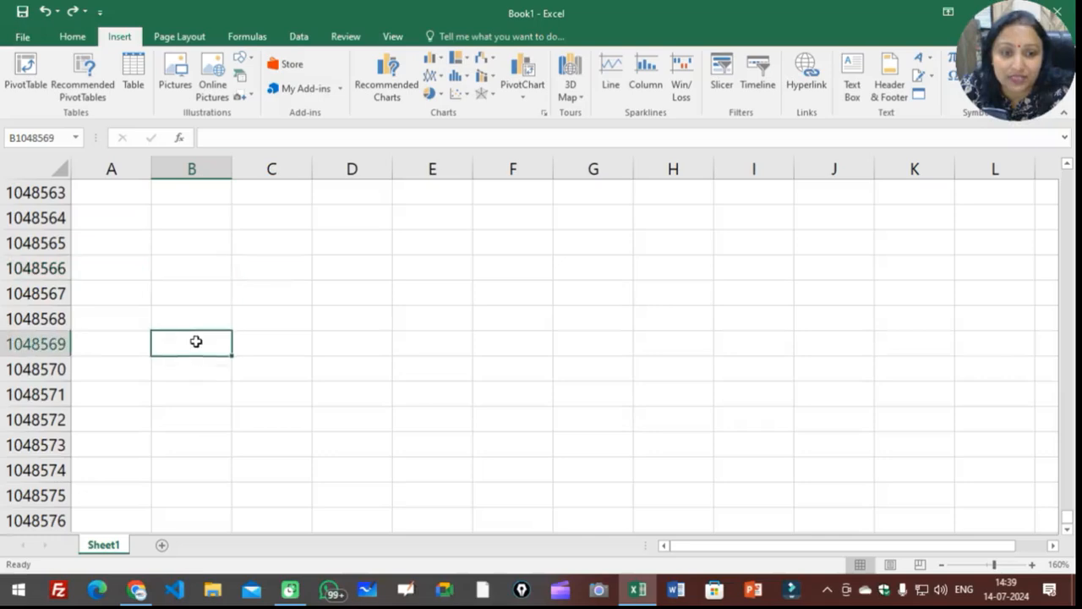
Select cell B1048576 in the sheet's last row and jump back up to the first row of column B.
scroll(88, 425, down, 3)
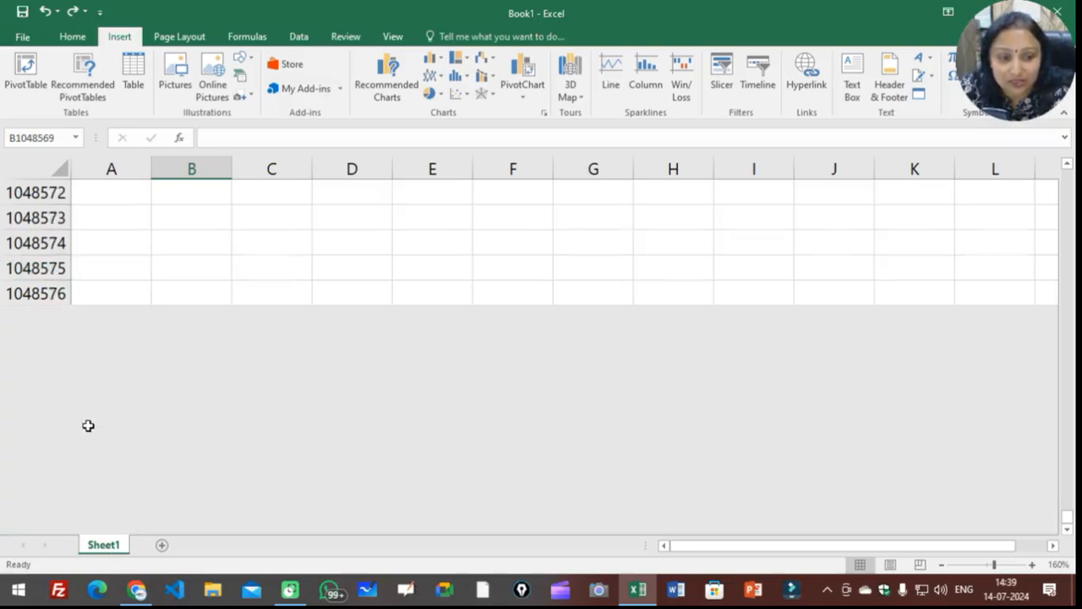
click(192, 288)
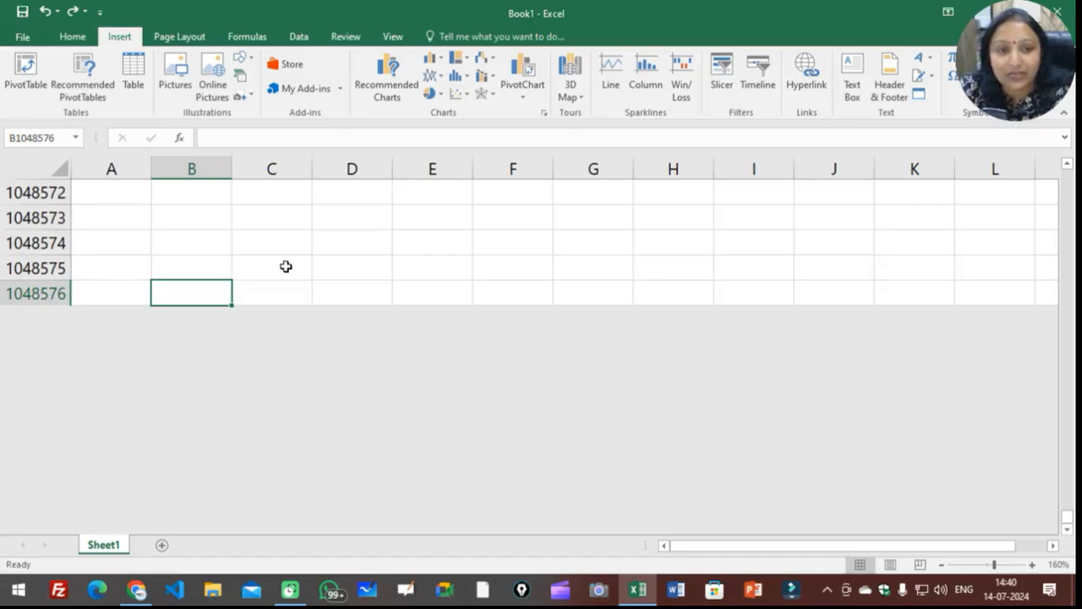
key(ctrl+Up)
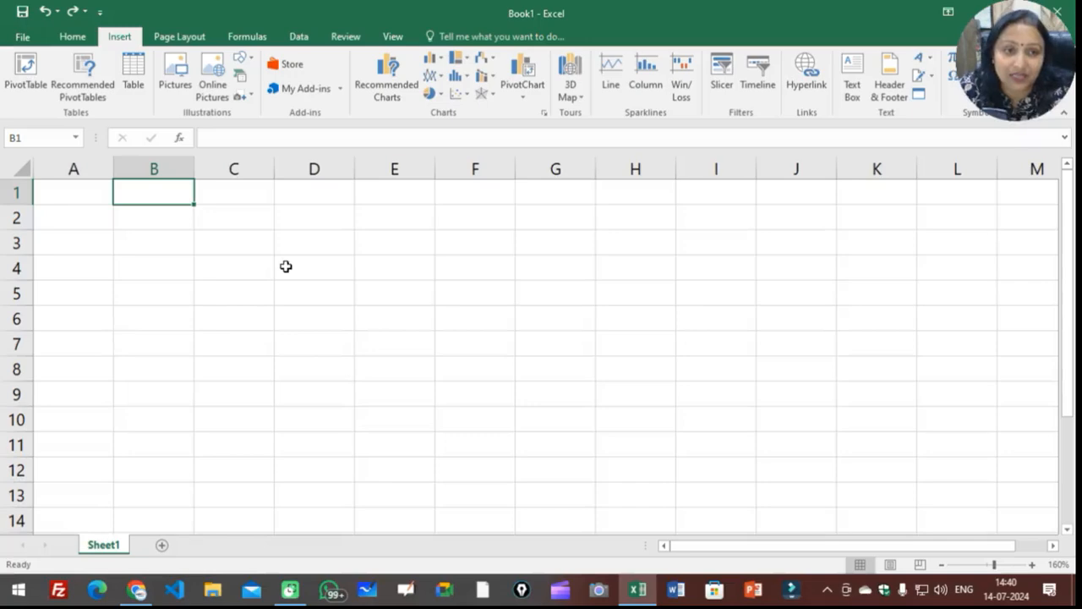
Jump from cell A1 to the last column of row 1 and return to A1.
click(84, 184)
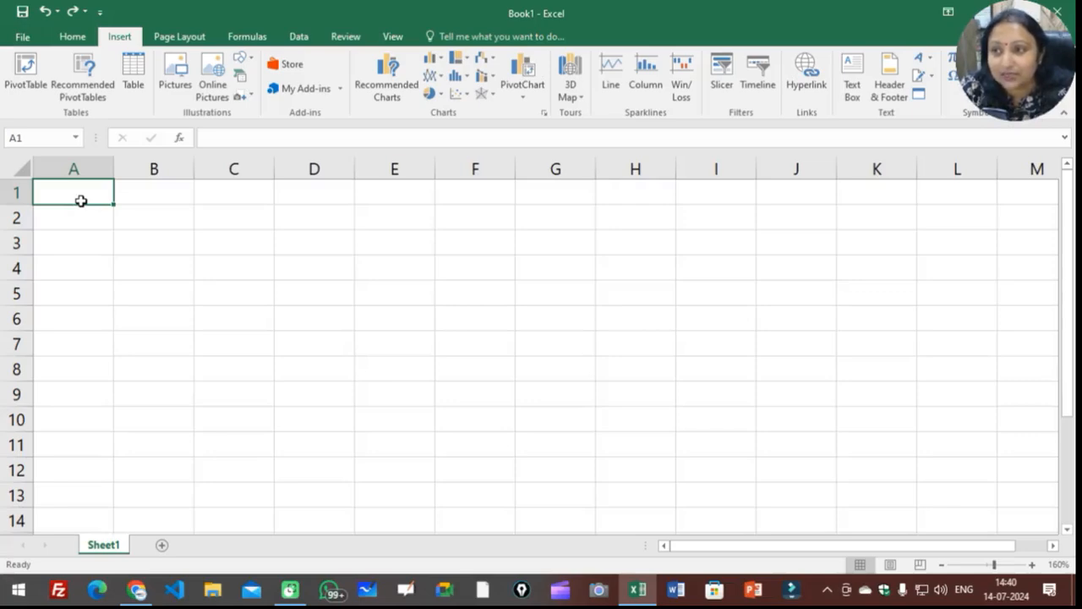
key(ctrl+Right)
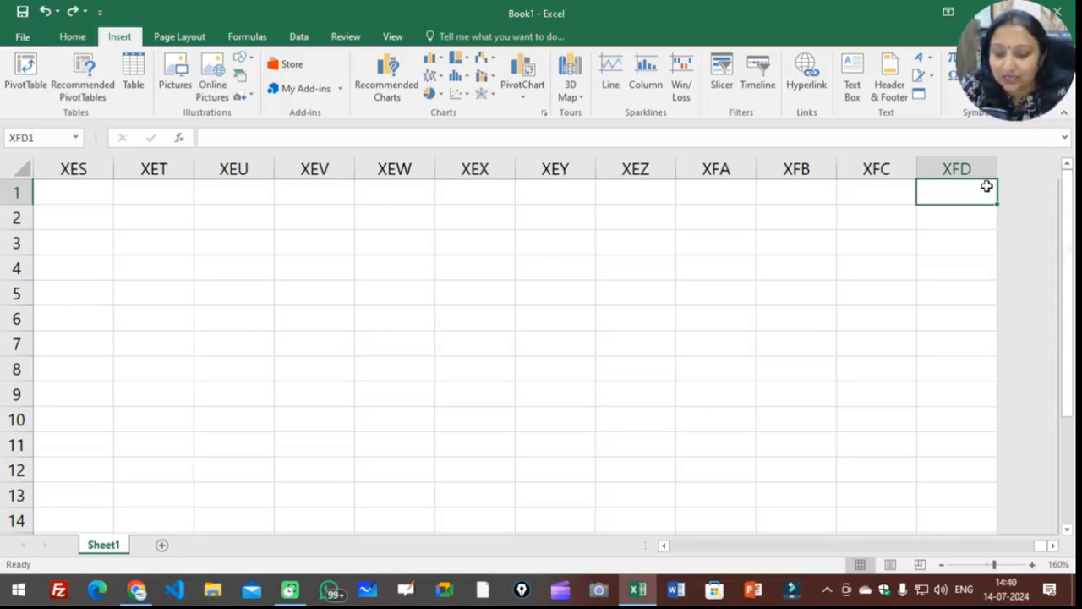
key(ctrl+Left)
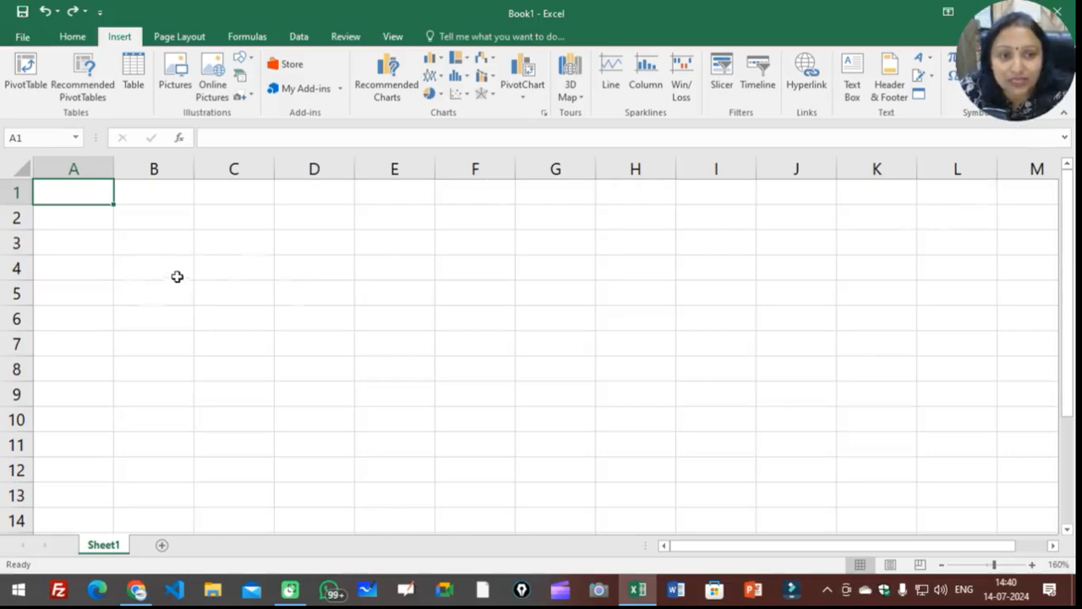
Select individual cells in row 1, the vertical range C1:C12 and a horizontal range in row 5, finishing on cell E8.
click(152, 192)
click(233, 198)
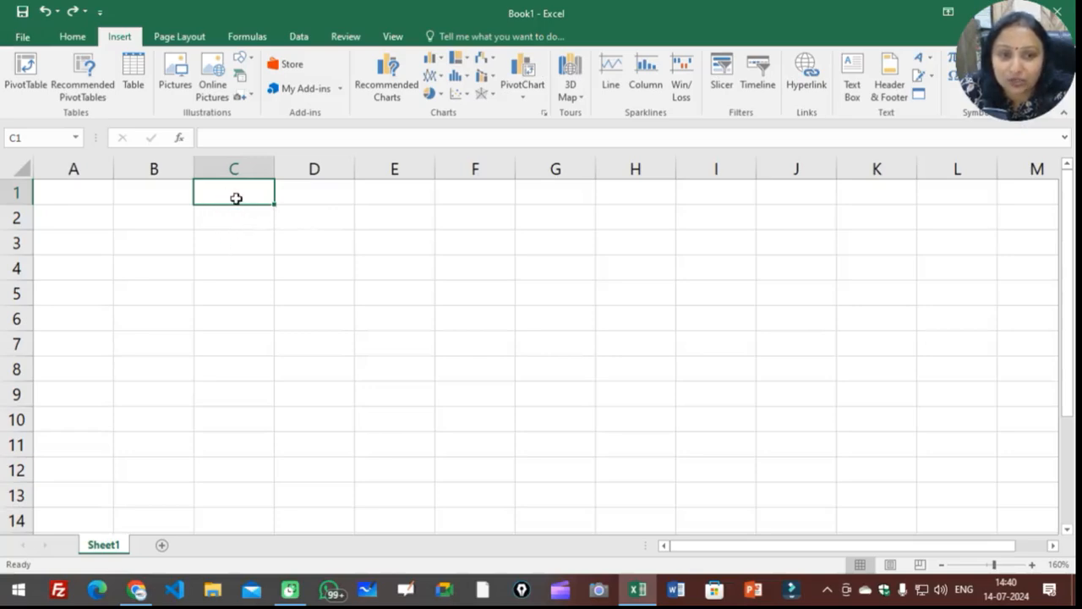
drag(235, 195, 254, 477)
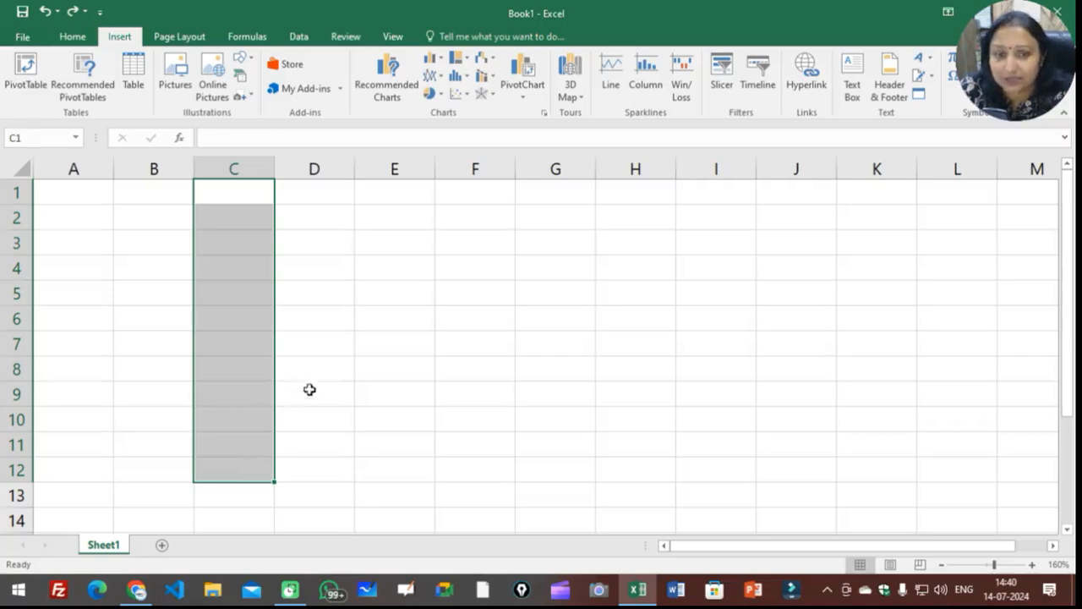
click(335, 300)
drag(127, 298, 516, 299)
click(425, 359)
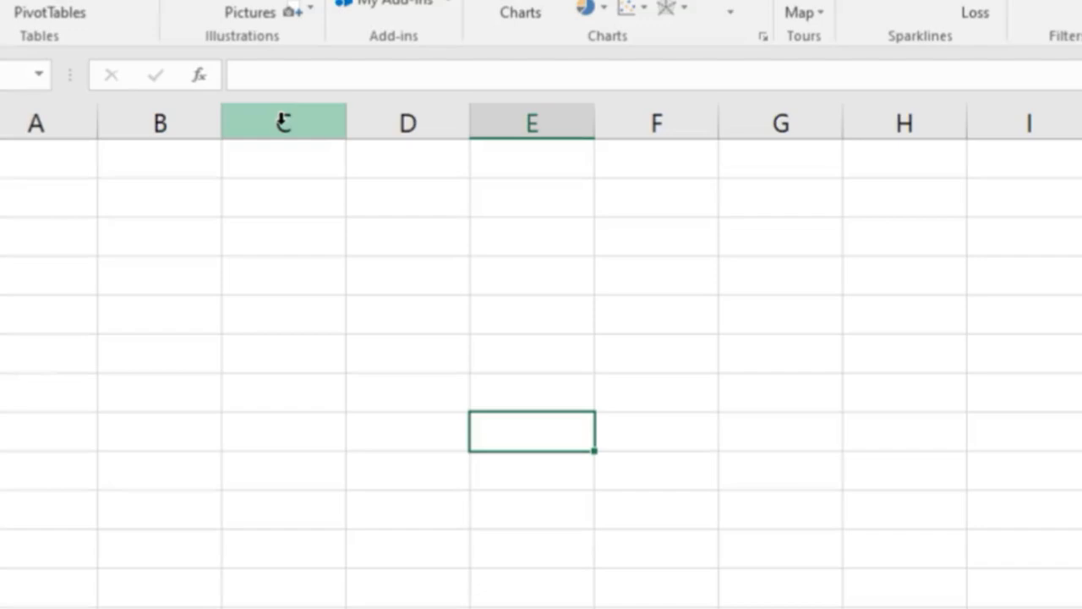
Select the whole of column C and the whole of row 3, finishing on cell A4.
click(283, 123)
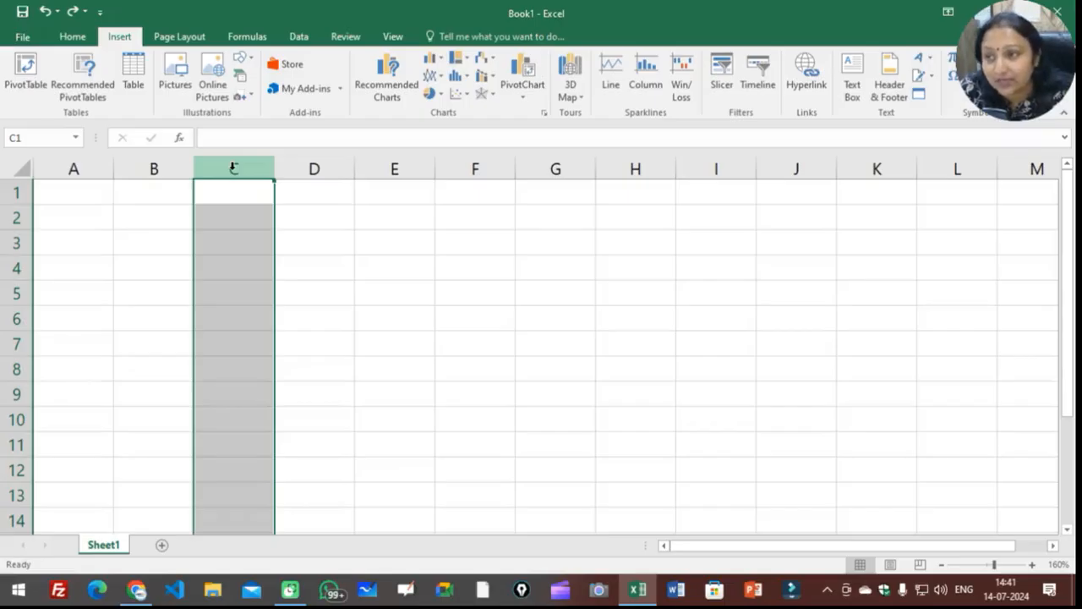
click(246, 247)
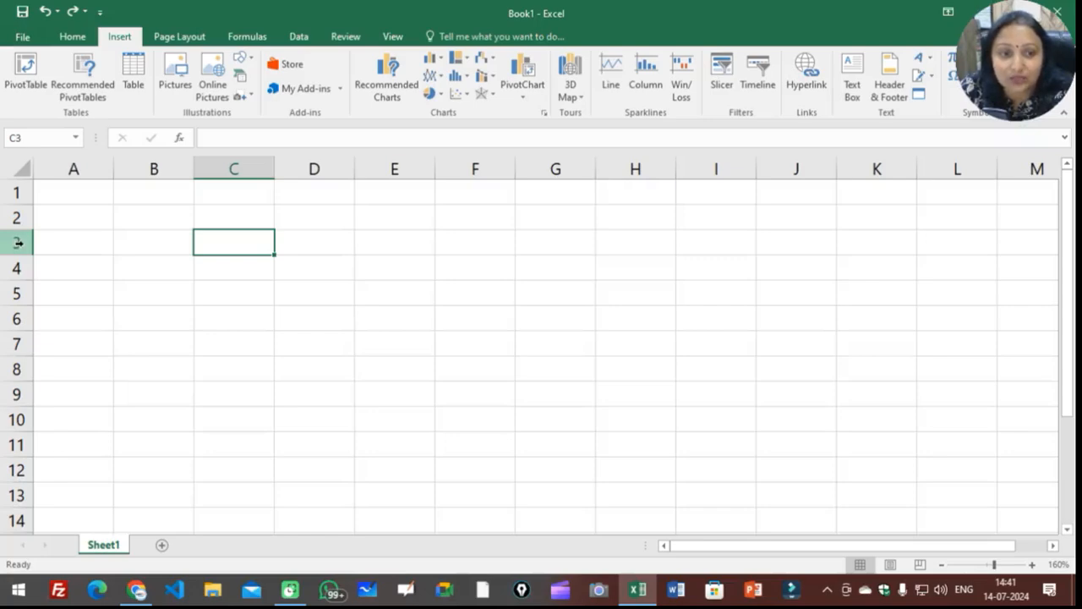
click(17, 242)
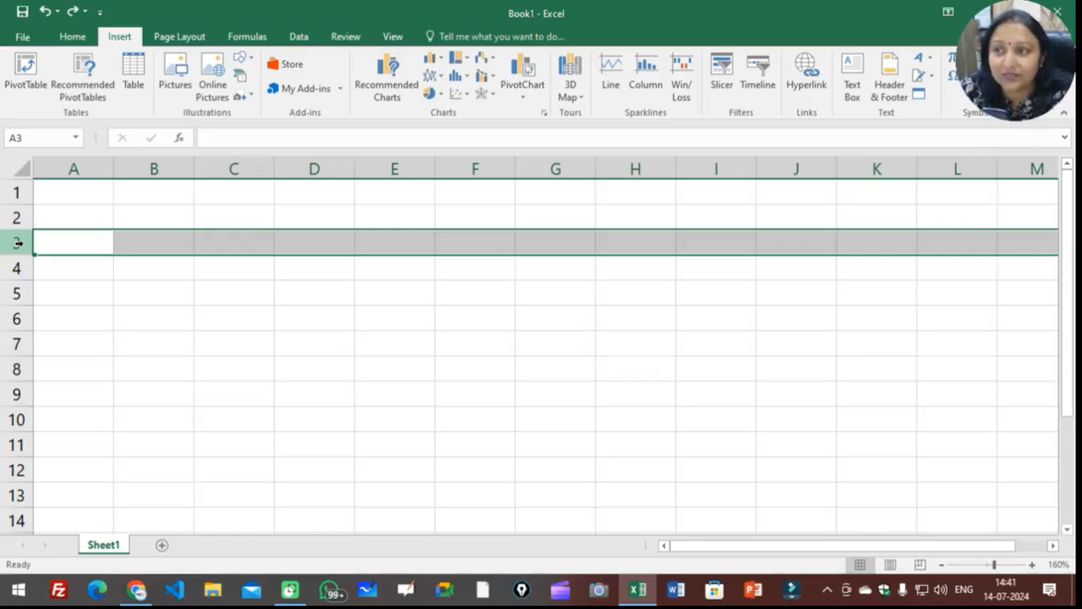
click(70, 276)
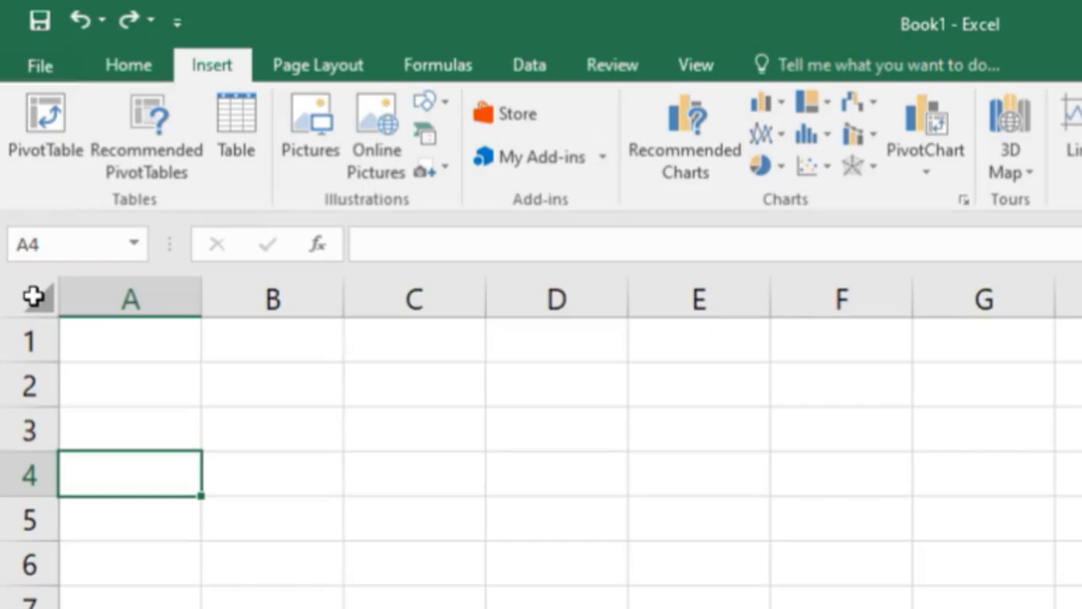
Select the entire sheet and widen the Name Box to show the sheet's row and column dimensions.
click(34, 296)
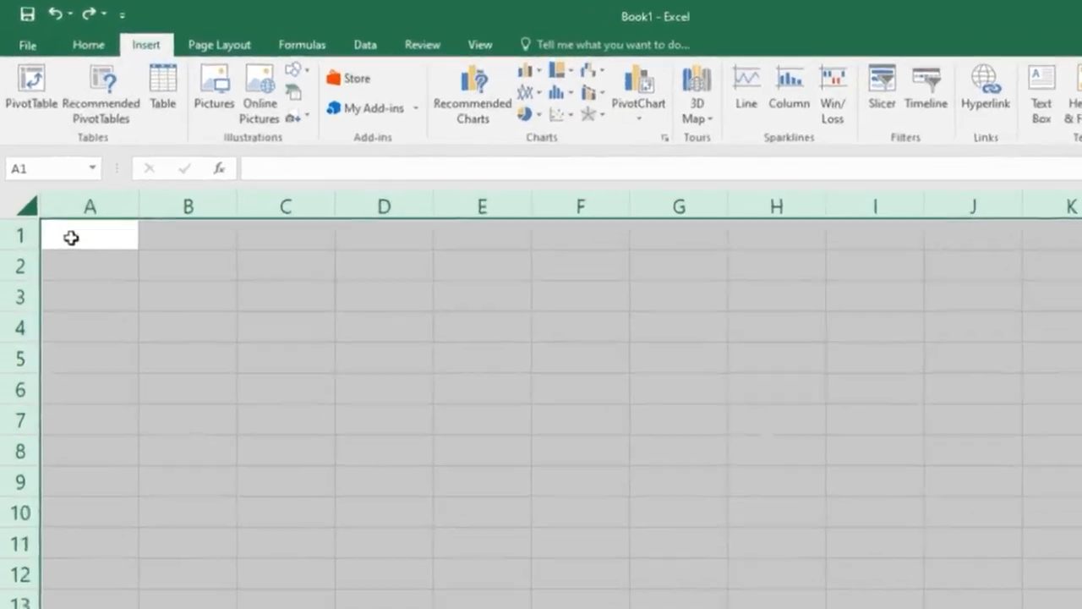
click(68, 193)
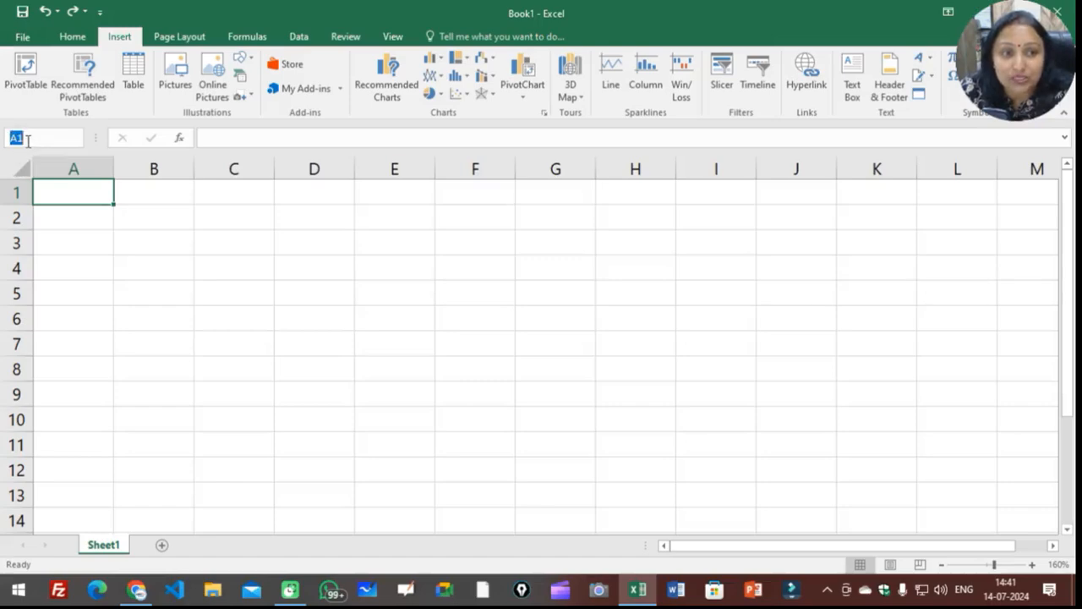
click(21, 169)
click(21, 169)
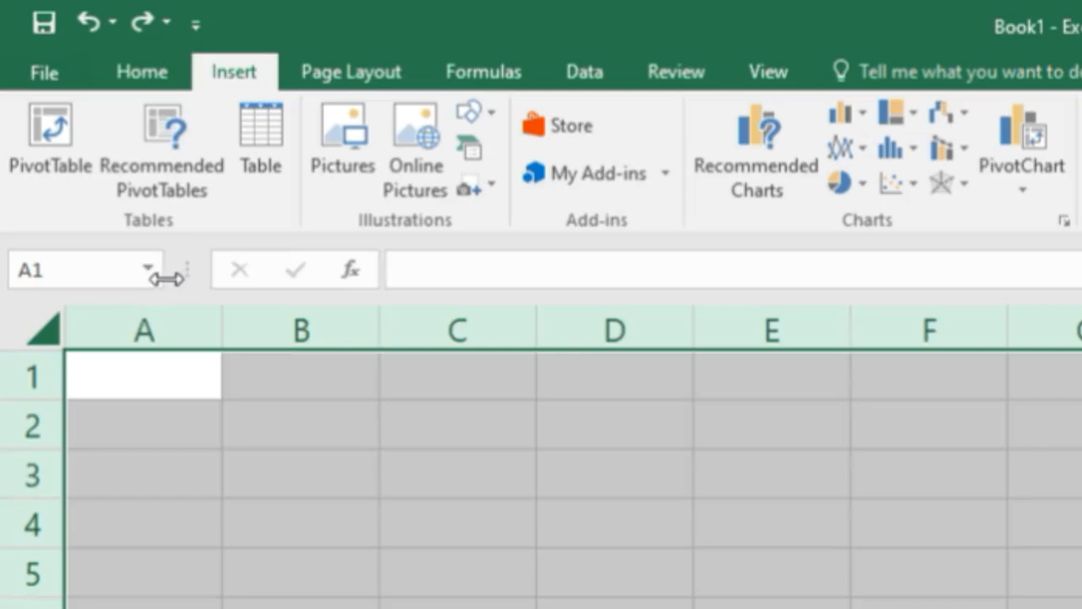
drag(169, 275, 280, 291)
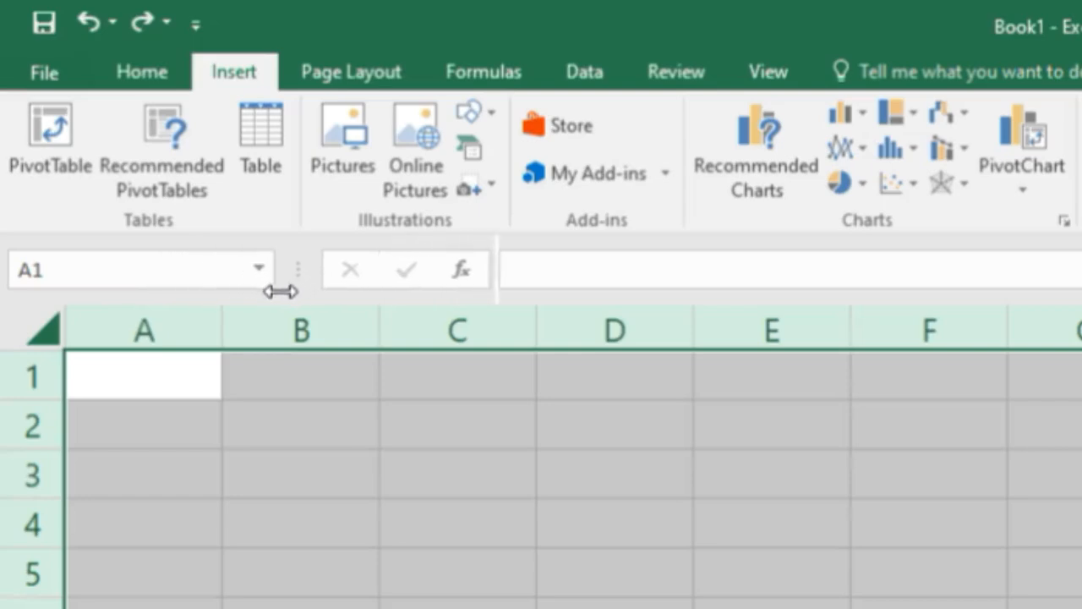
click(31, 331)
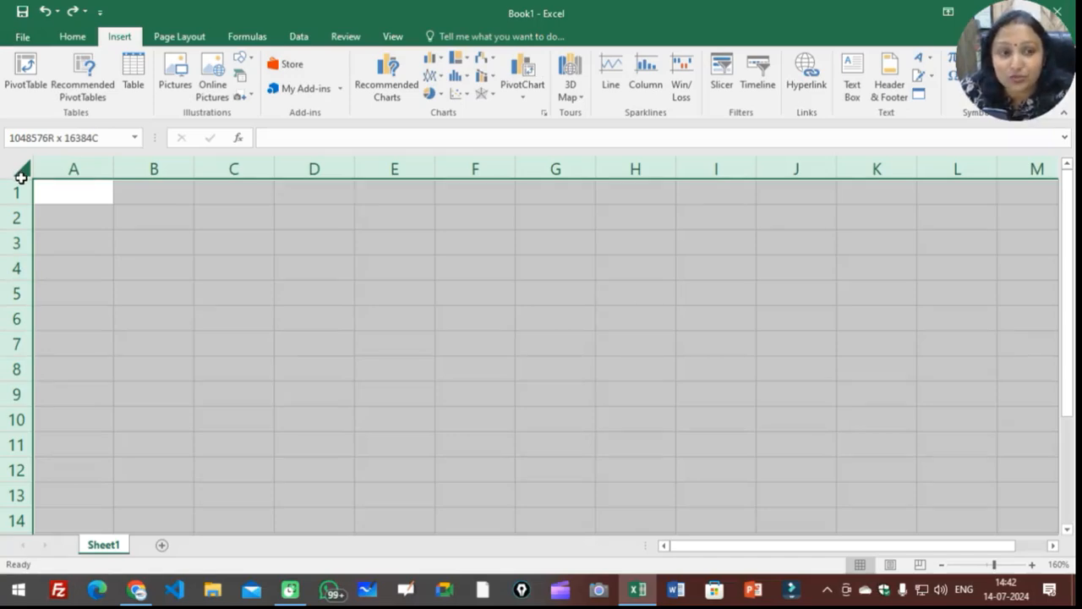
Select cell C3 and view the options available for Sheet1, leaving them without choosing one.
click(232, 241)
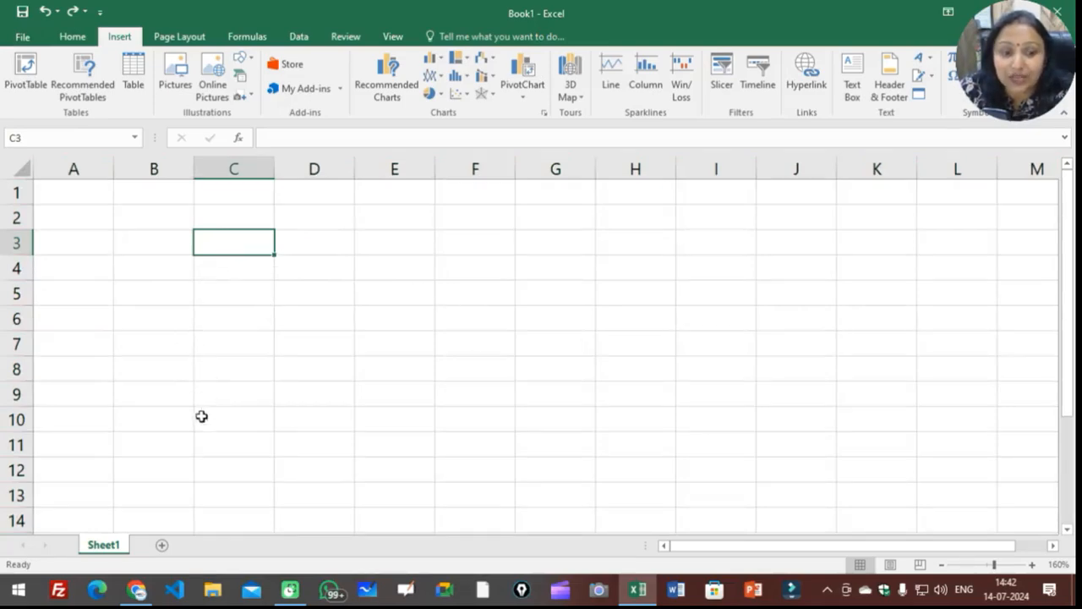
right_click(109, 550)
click(258, 373)
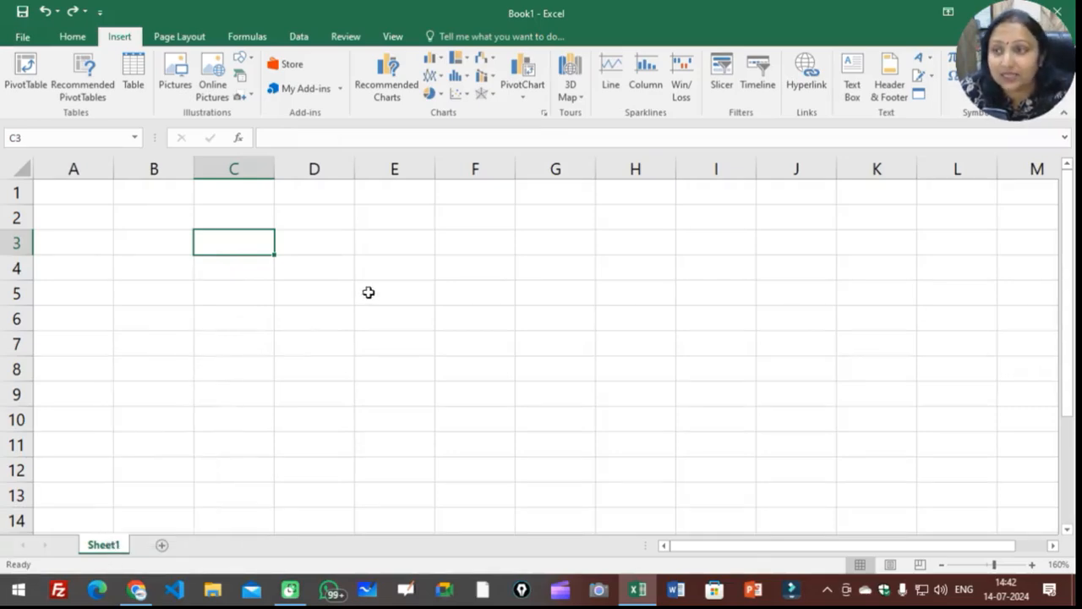